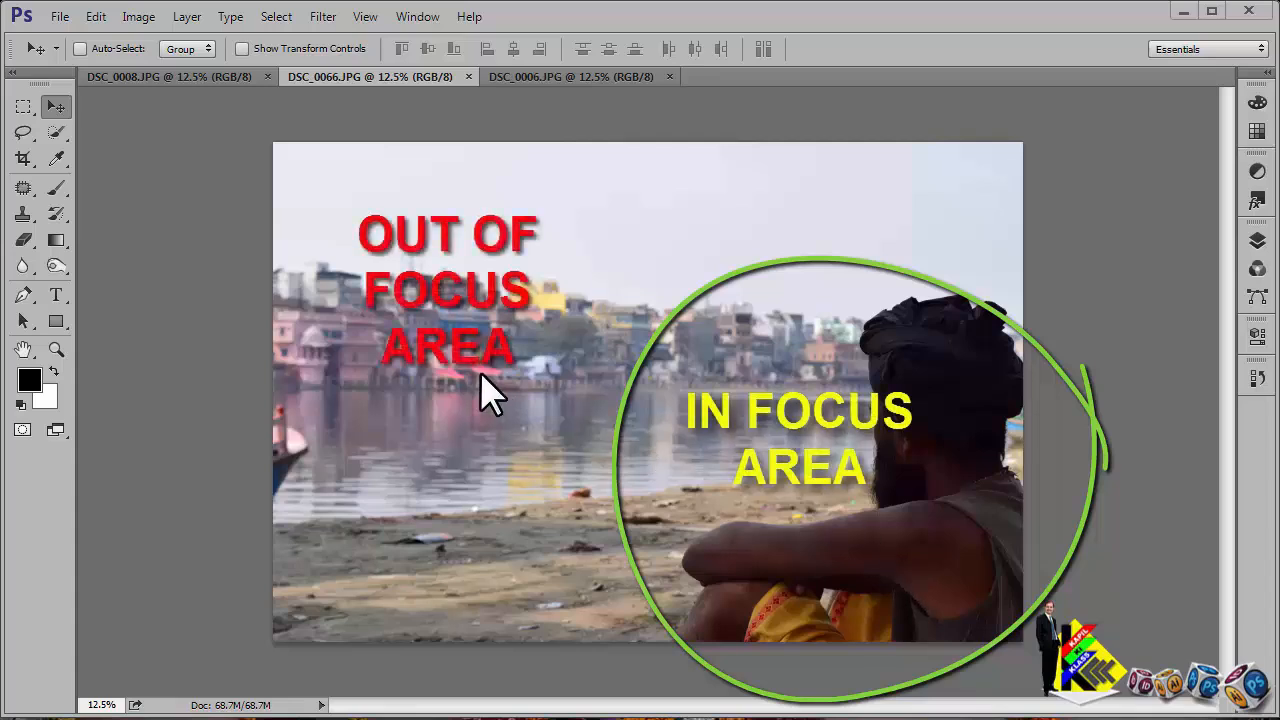
Step: Compare the in-focus and out-of-focus areas in the open DSC_0006.JPG, DSC_0008.JPG and DSC_0066.JPG photos
left_click(573, 80)
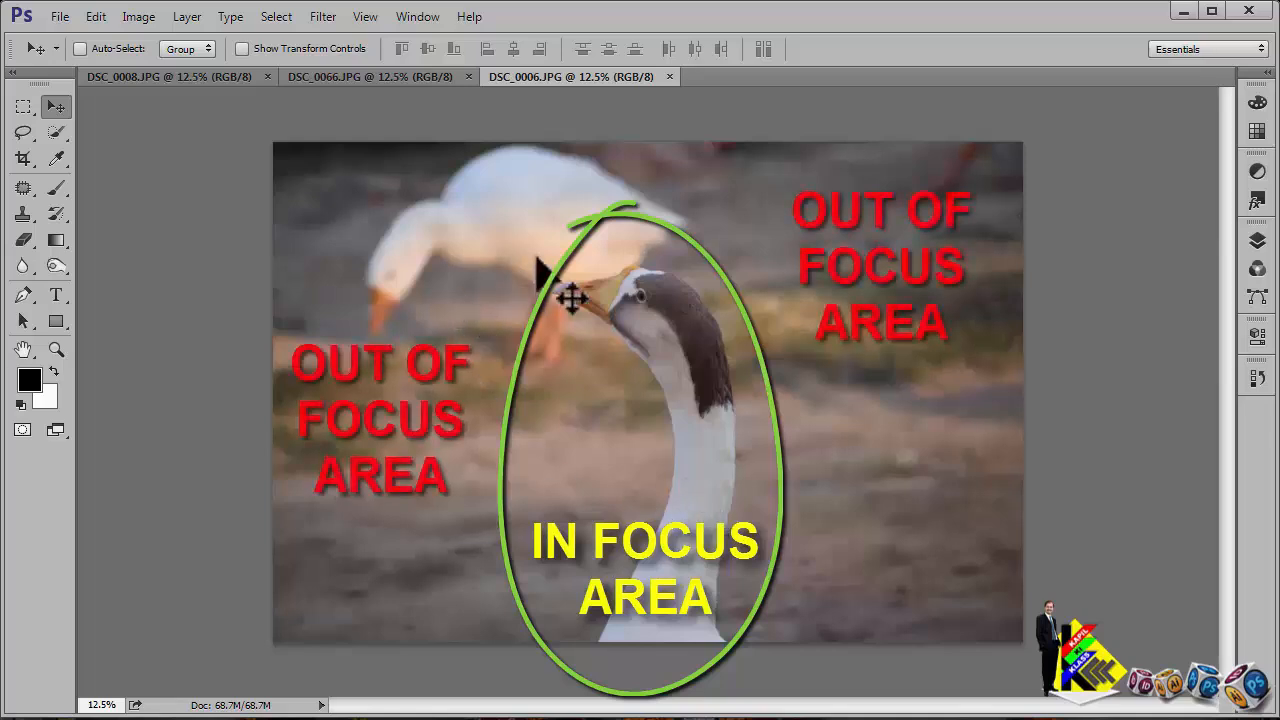
left_click(191, 77)
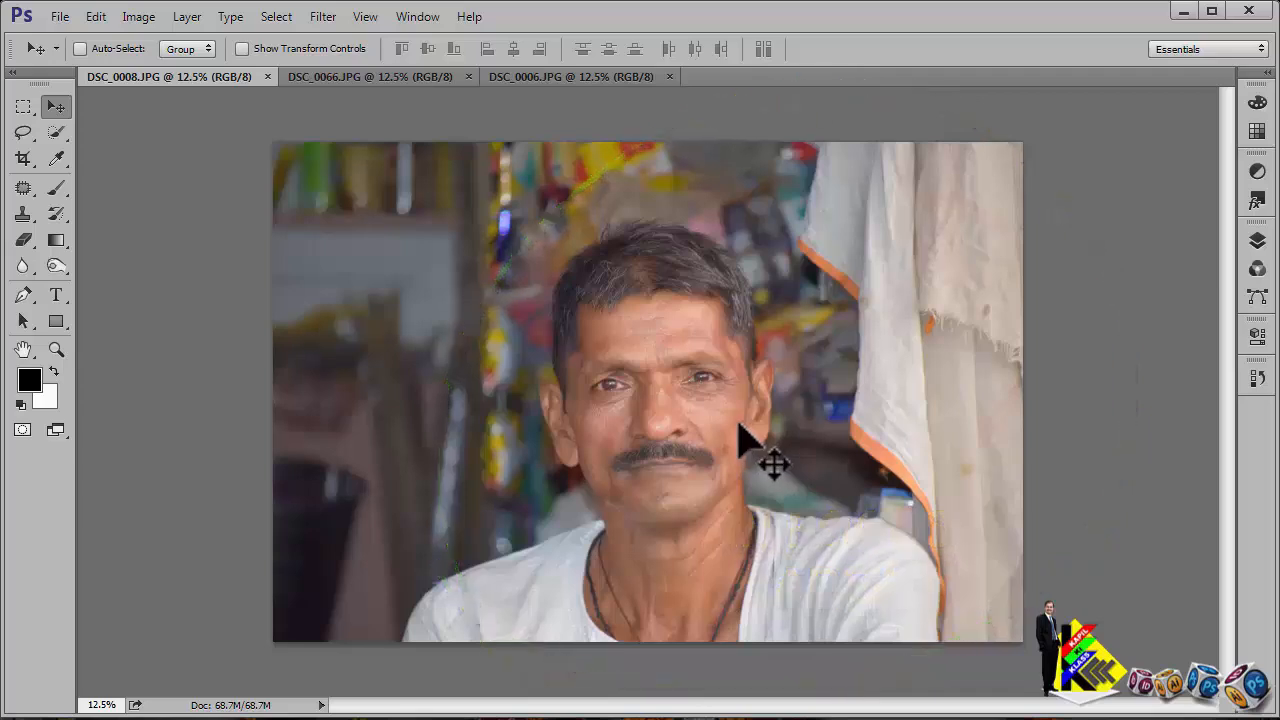
left_click(428, 78)
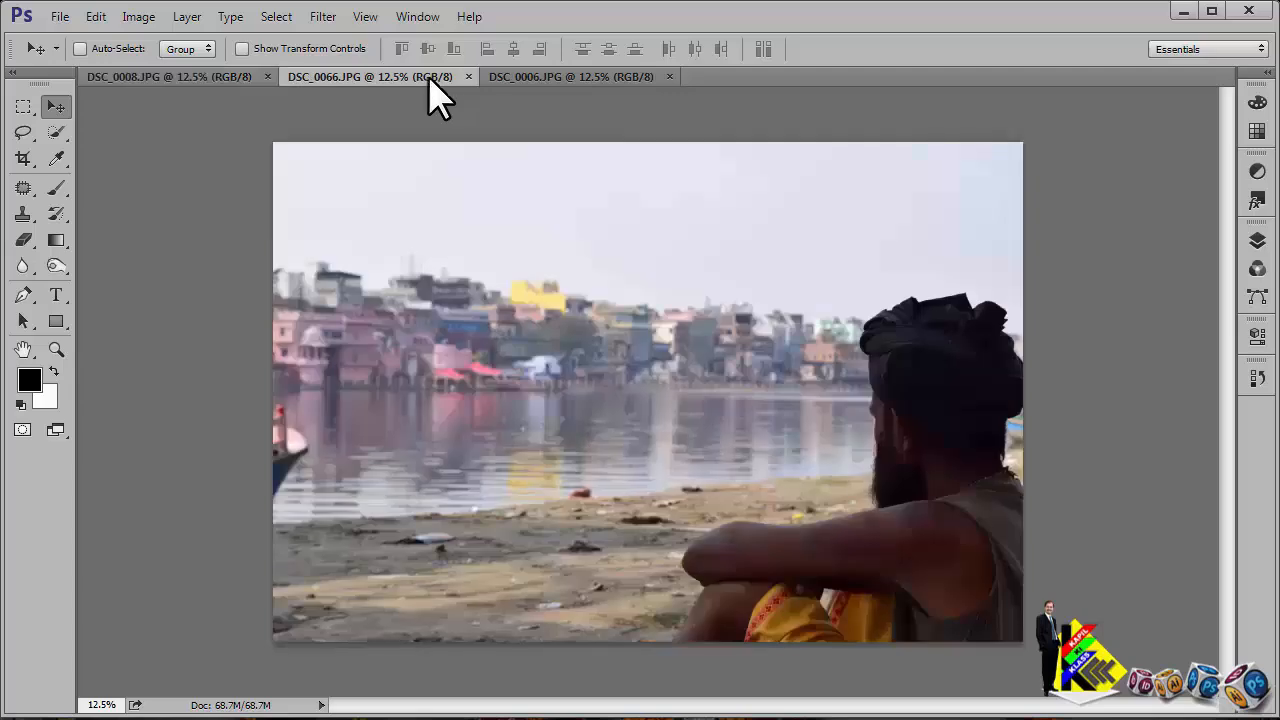
Step: Bring up the goose photo DSC_0006.JPG and start a Focus Area selection on it, keeping the dialog clear of the goose
left_click(511, 78)
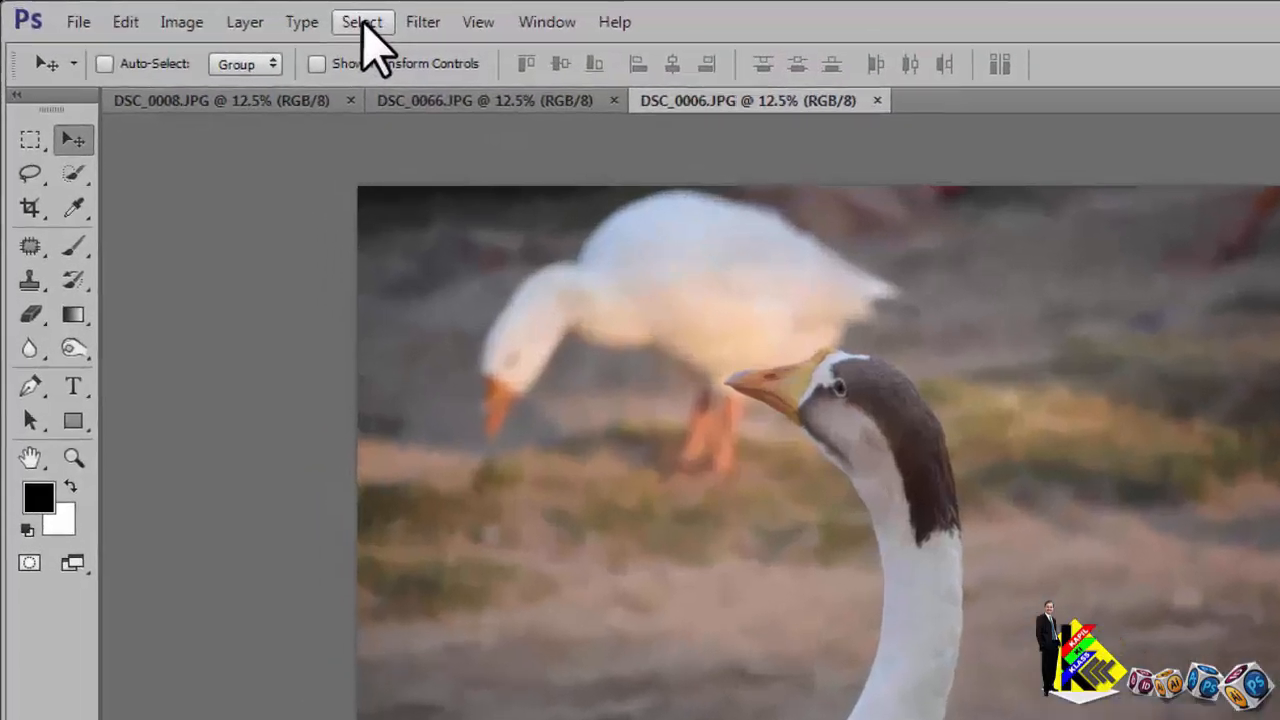
left_click(277, 17)
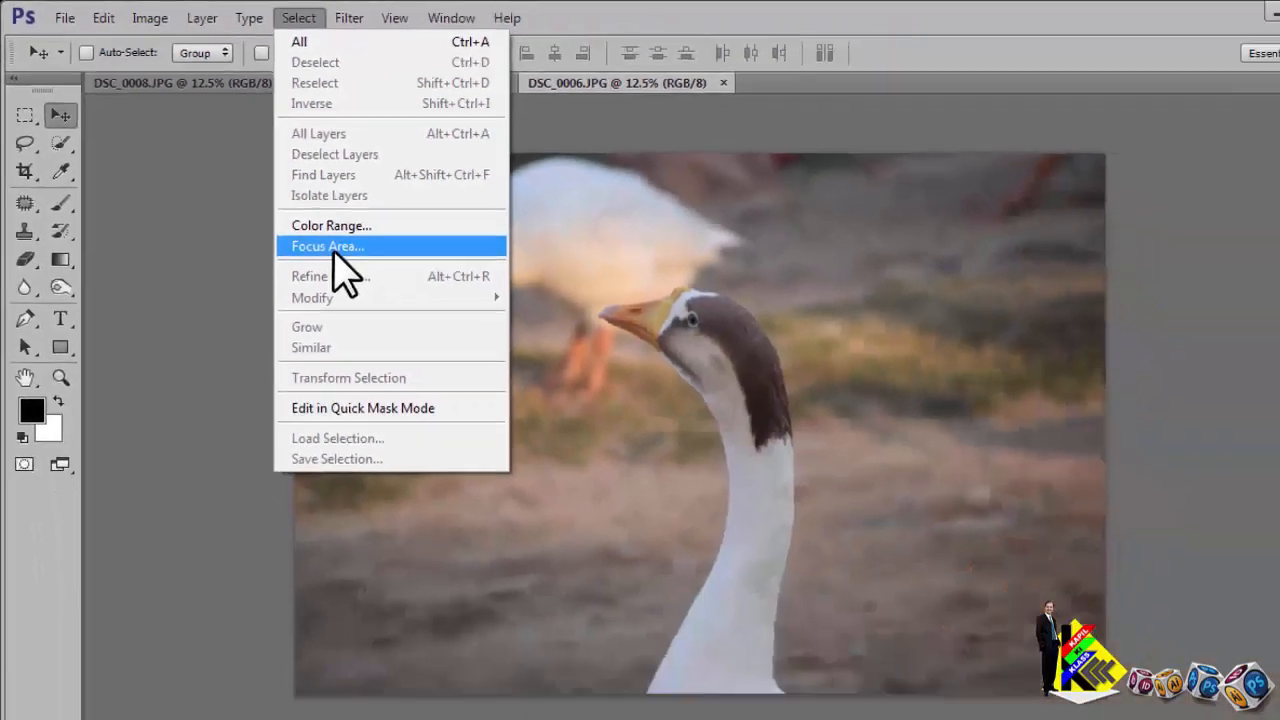
left_click(572, 421)
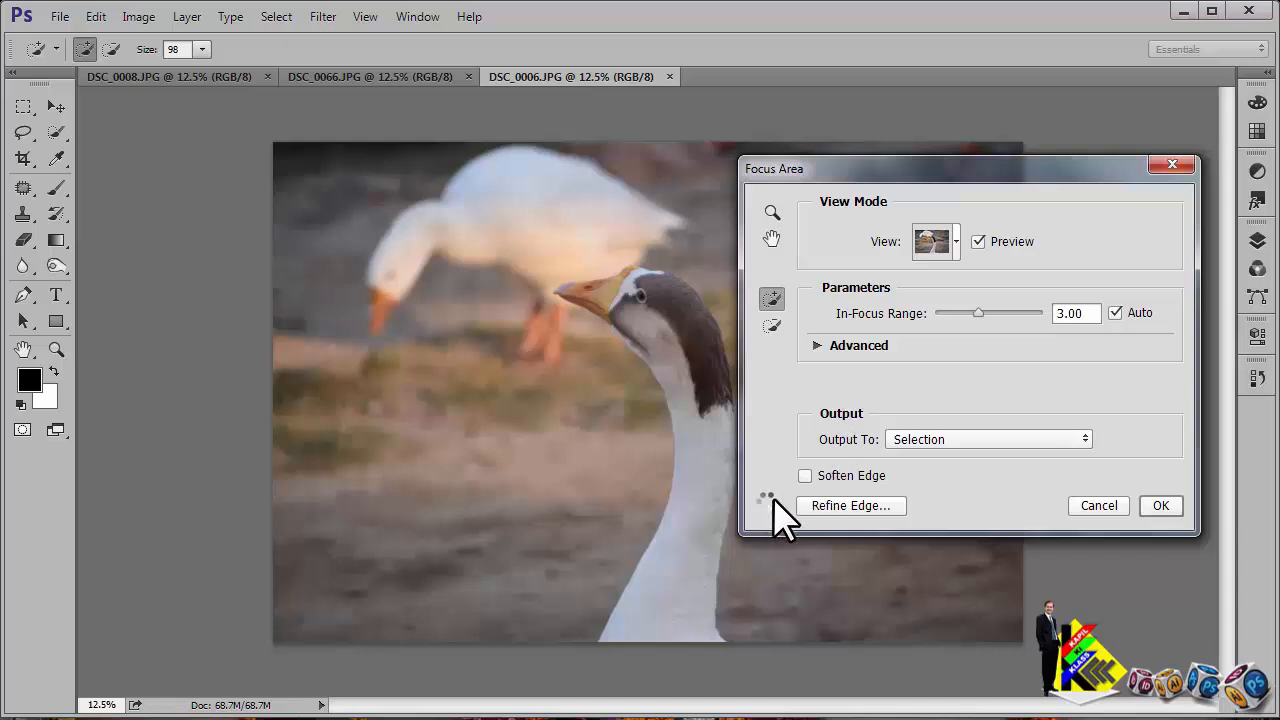
left_click_drag(866, 171, 907, 157)
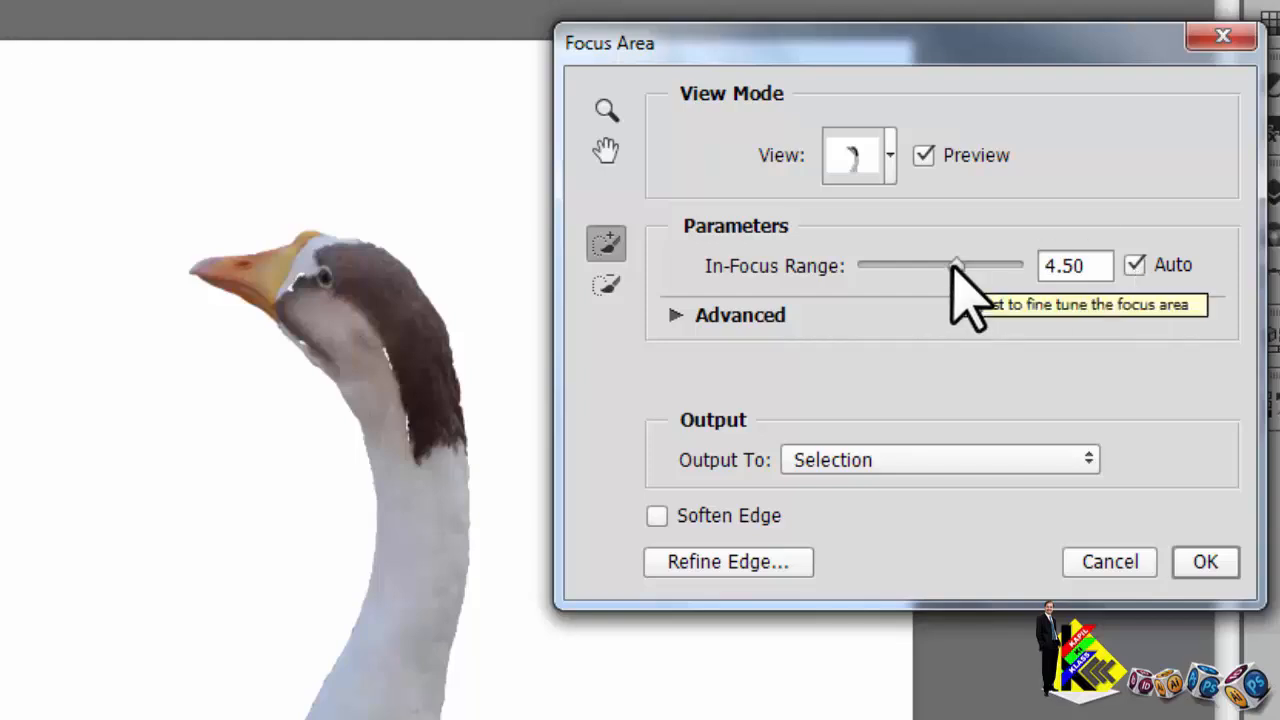
Step: Test the in-focus range at its extremes, set it to 5.89, and expand the advanced image noise settings
left_click_drag(952, 263, 840, 263)
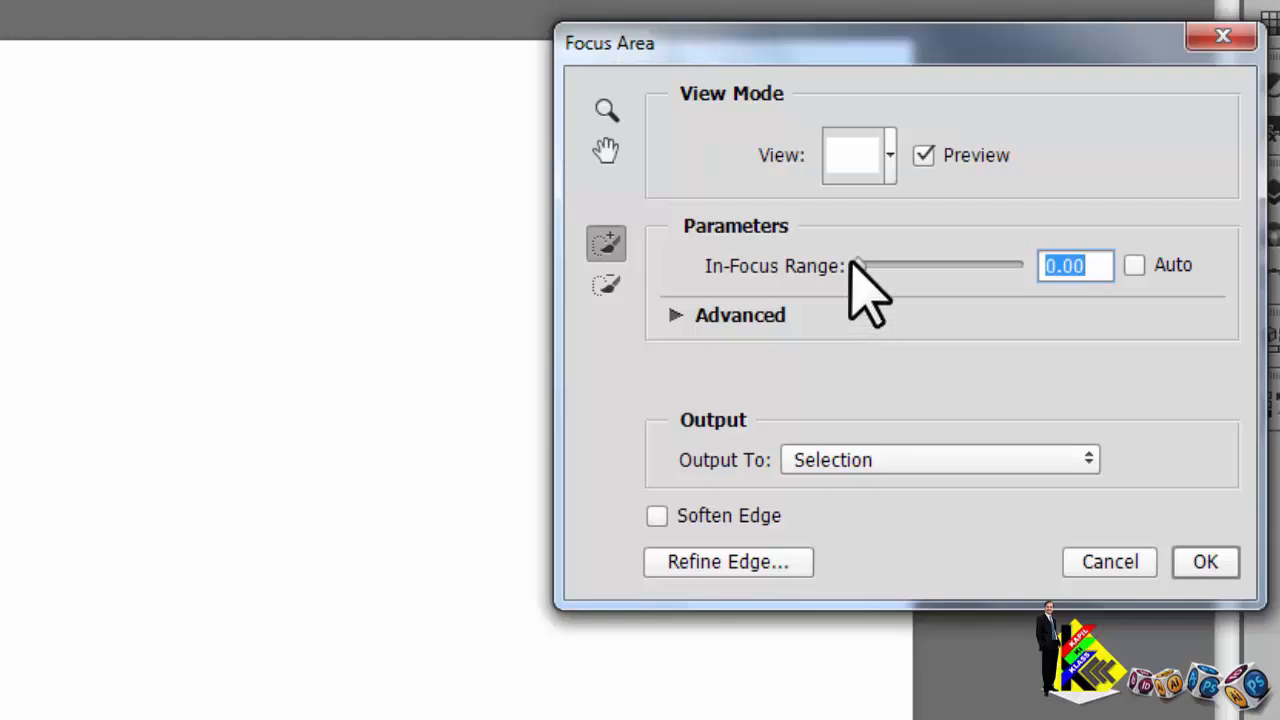
left_click_drag(860, 263, 1044, 262)
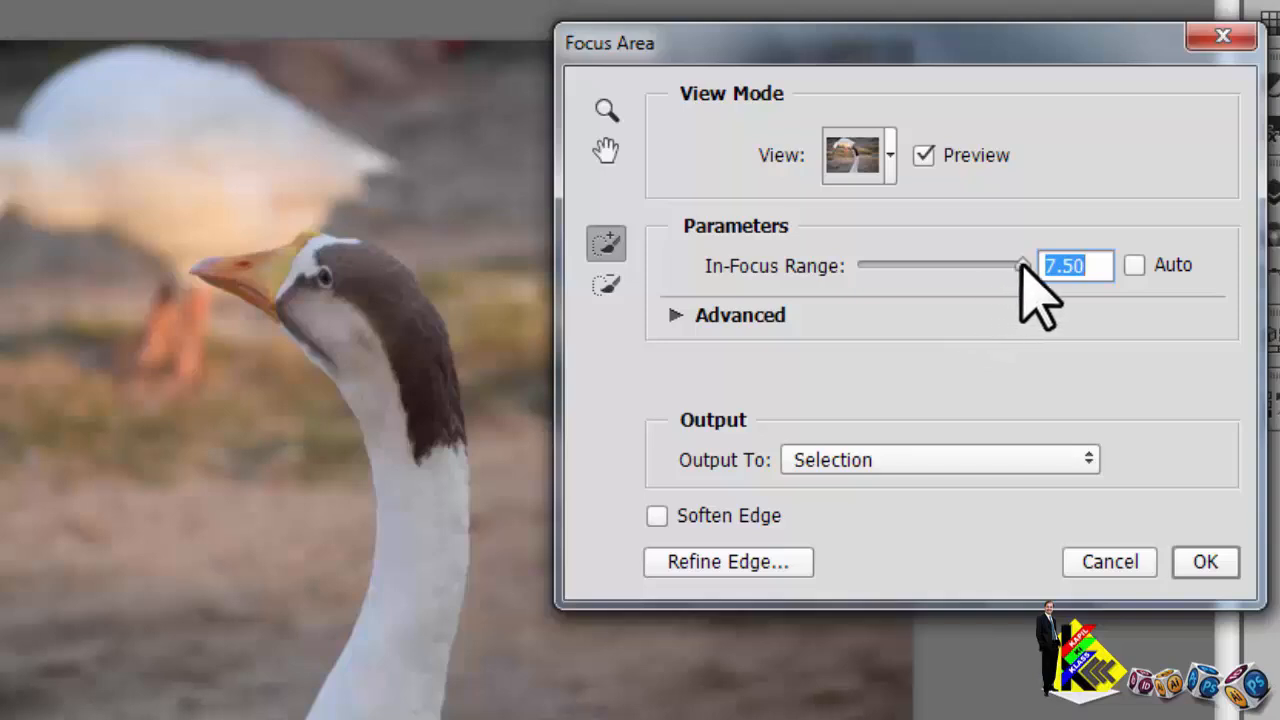
left_click_drag(1022, 264, 935, 266)
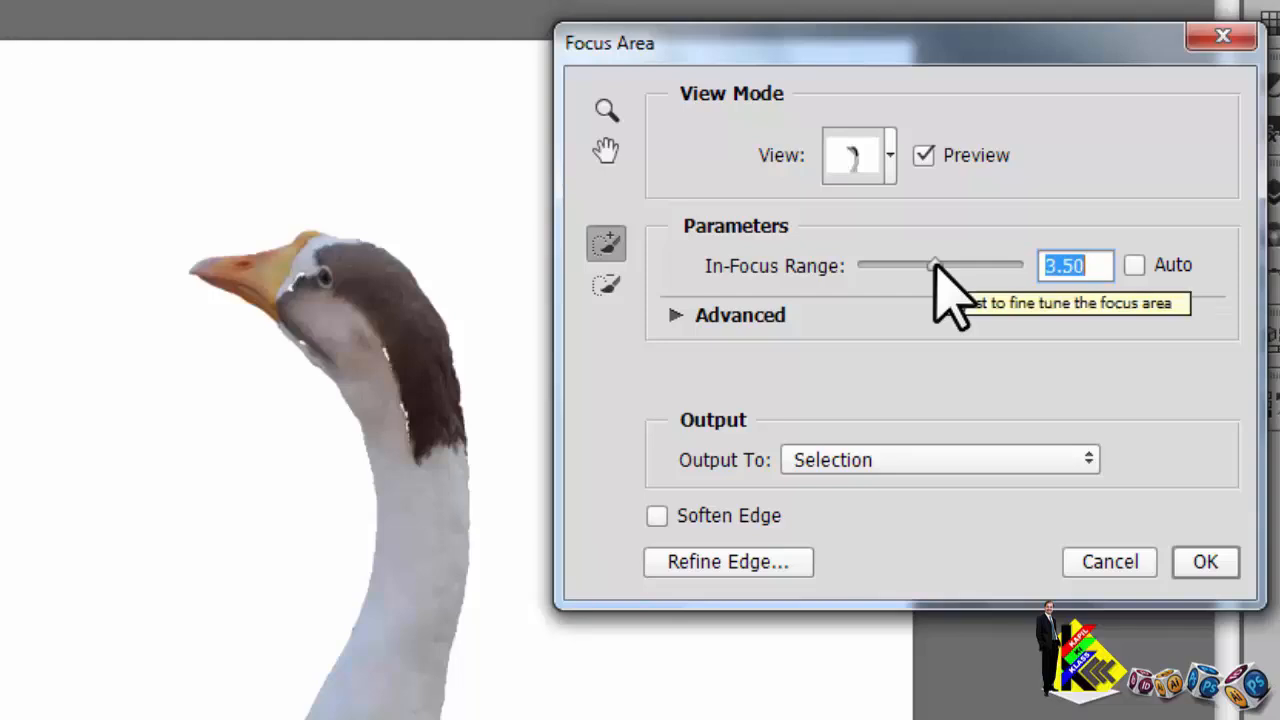
left_click_drag(935, 264, 940, 265)
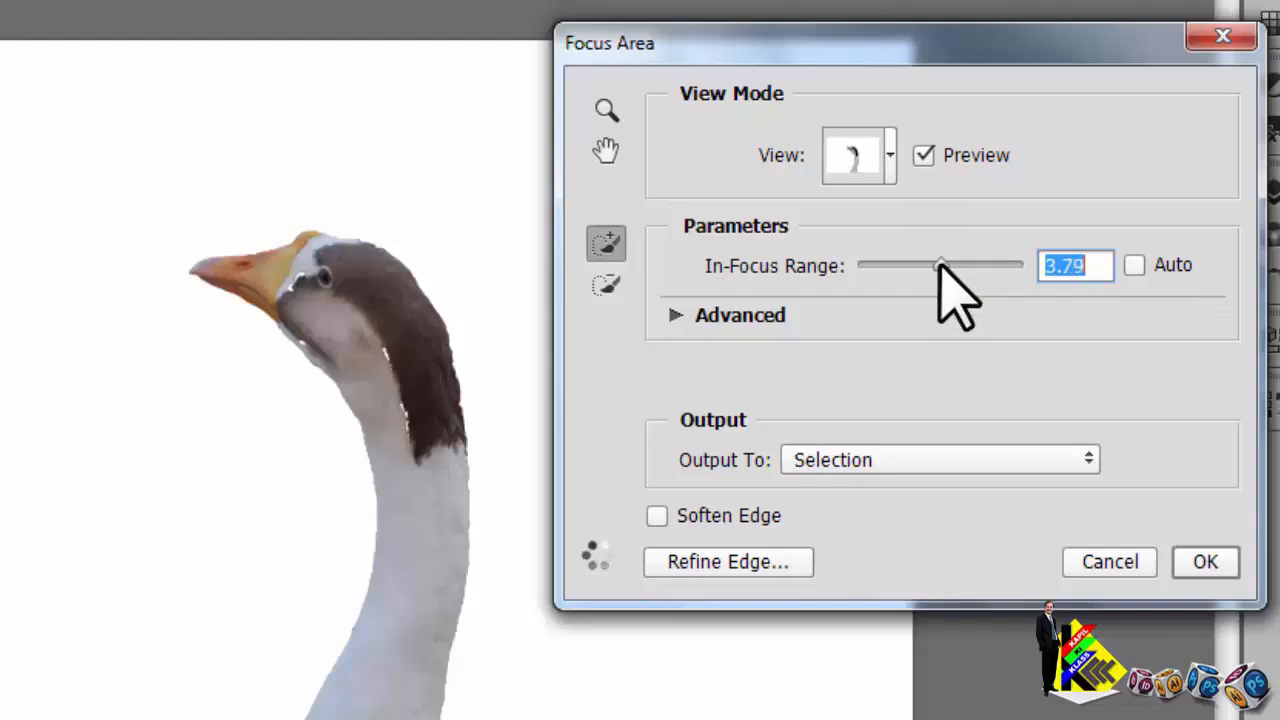
left_click_drag(940, 264, 987, 266)
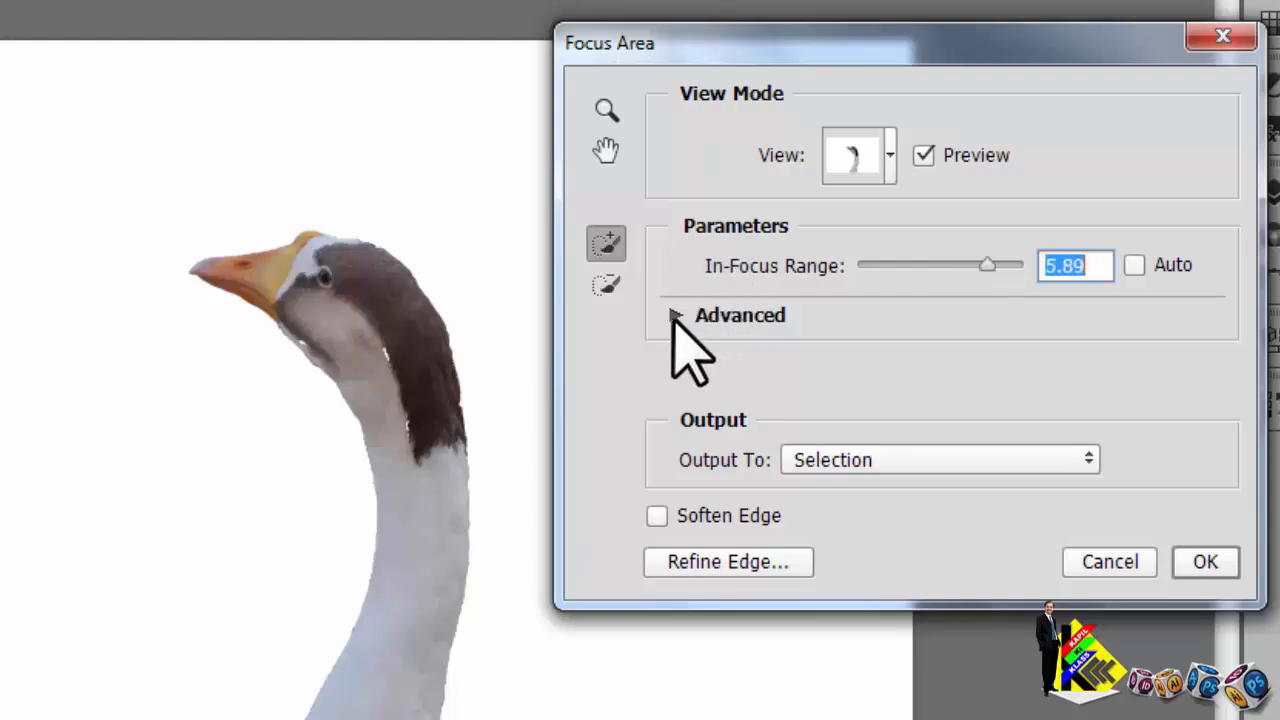
left_click(676, 316)
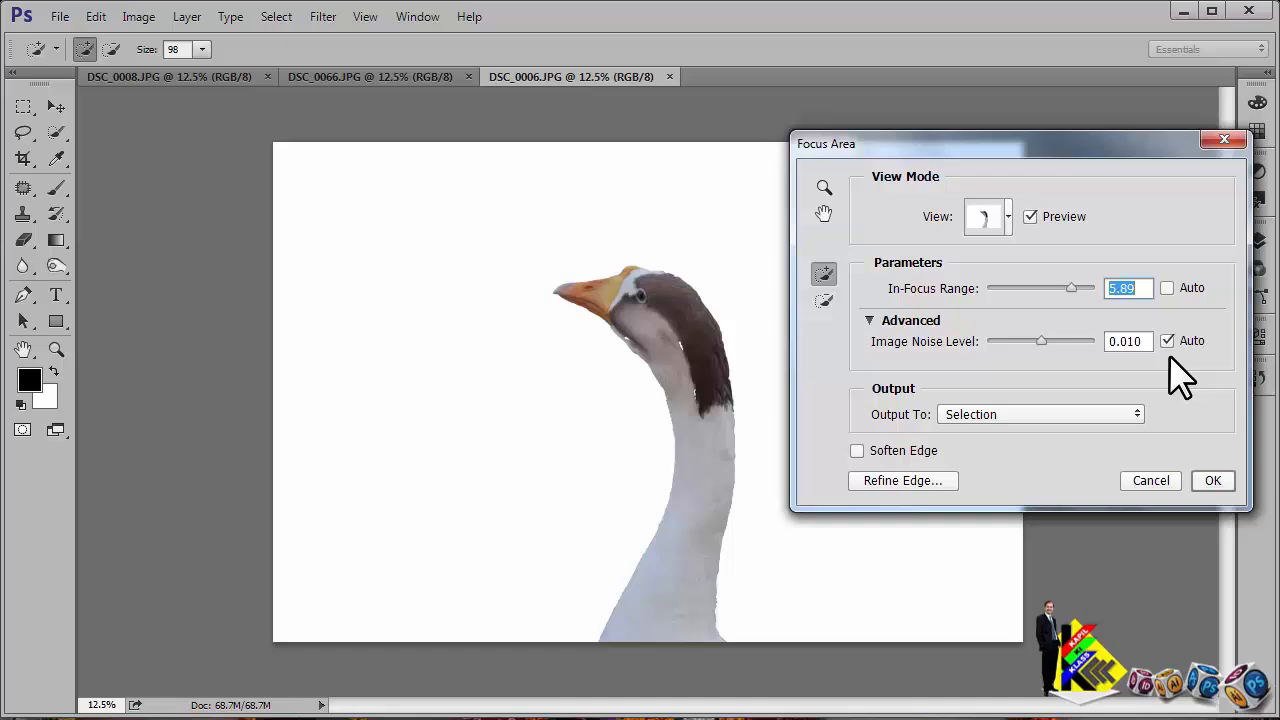
Step: Preview the goose selection On Black and as Marching Ants, and set the view mode to Black & White
left_click(1007, 220)
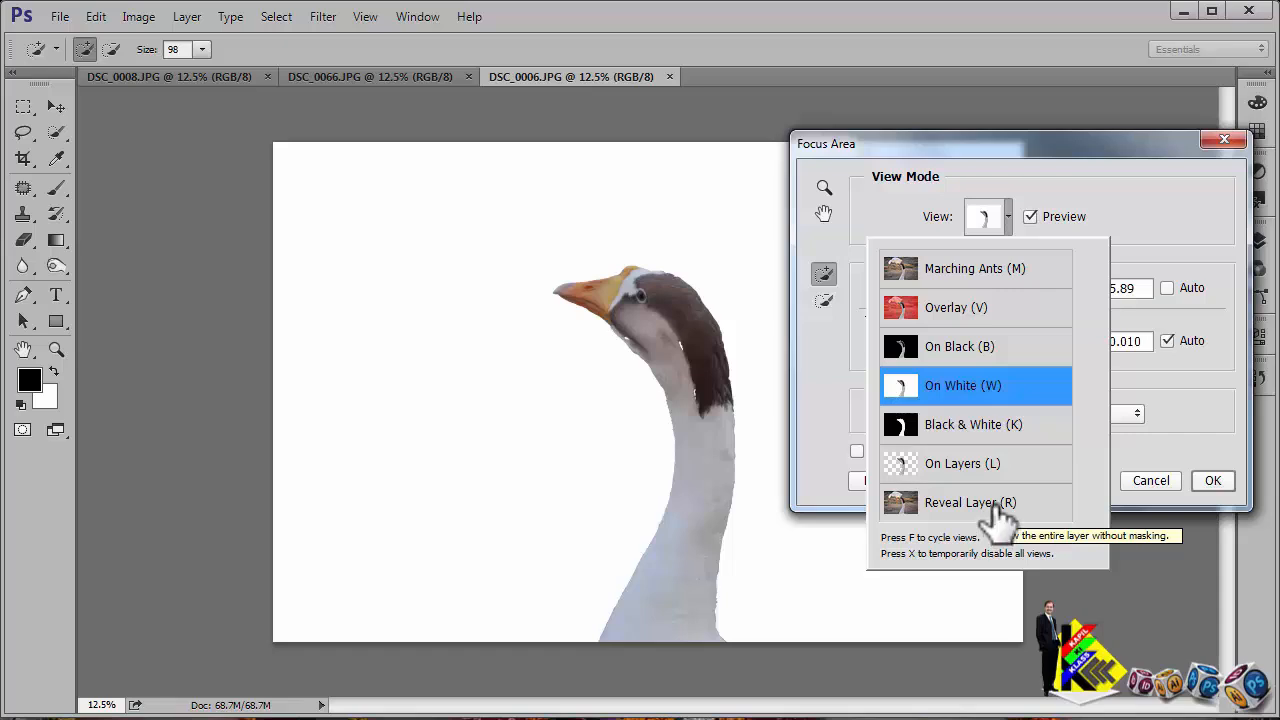
left_click(945, 347)
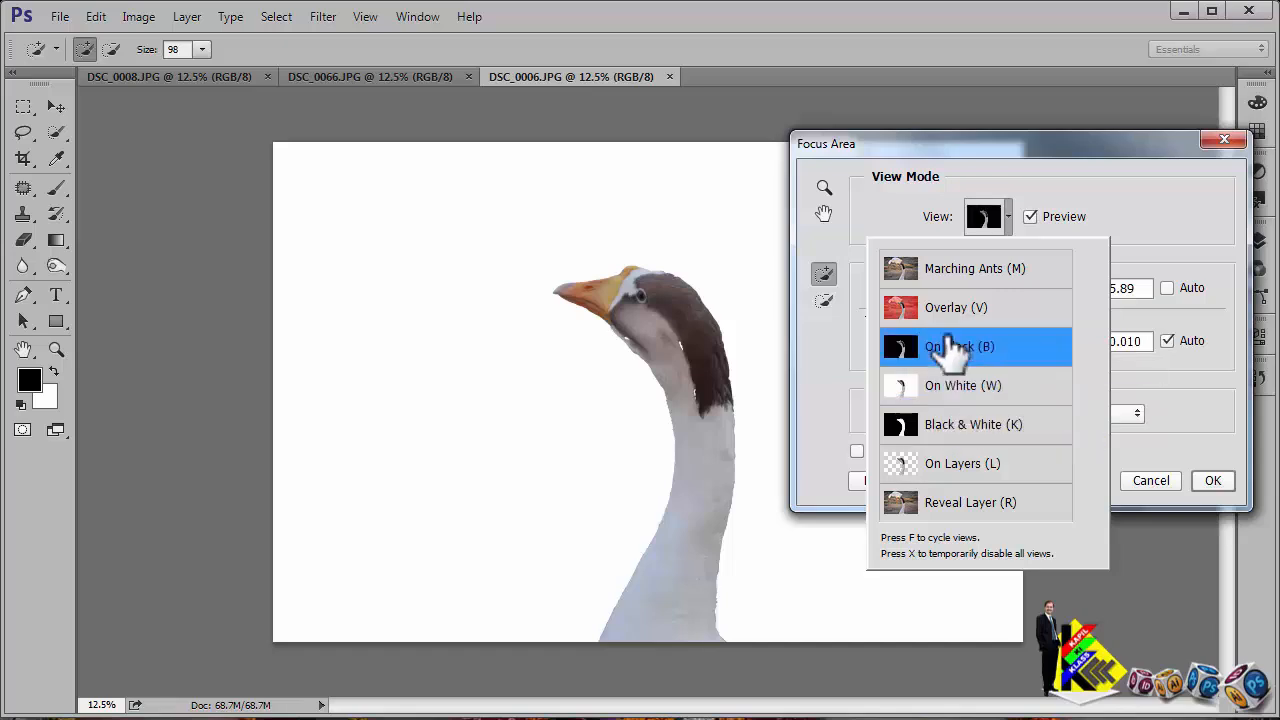
left_click(965, 268)
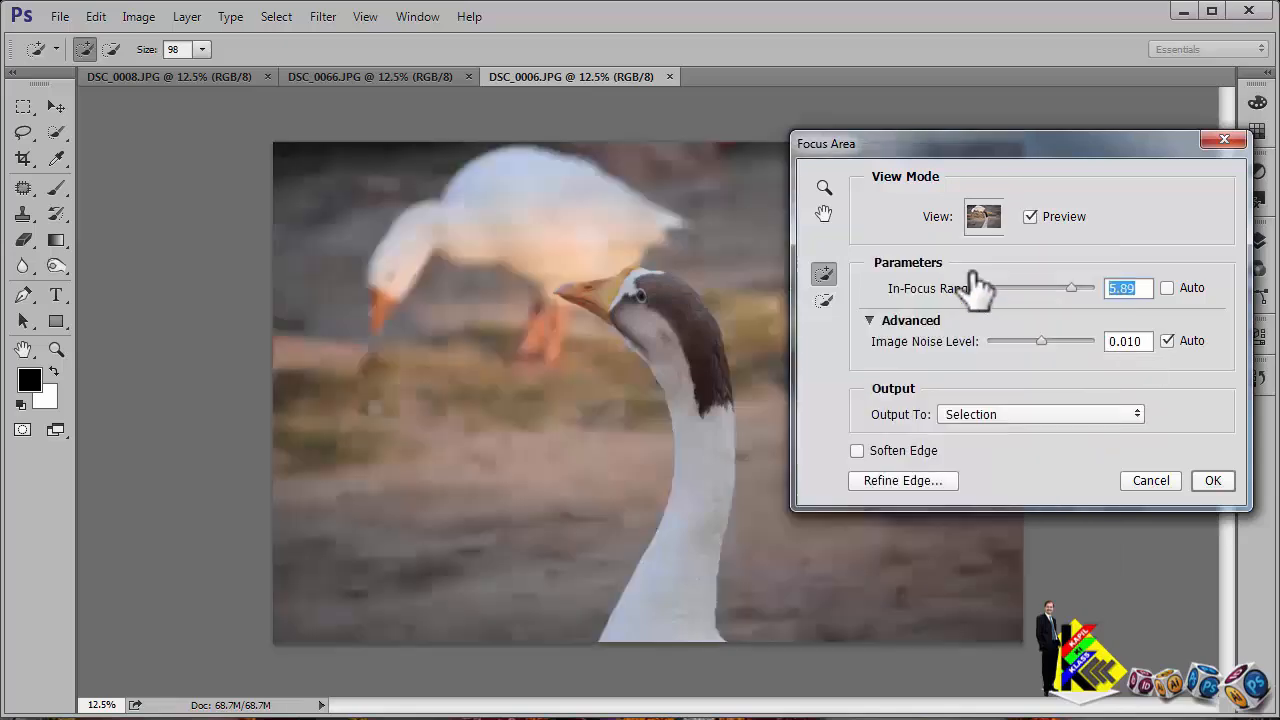
left_click(1007, 216)
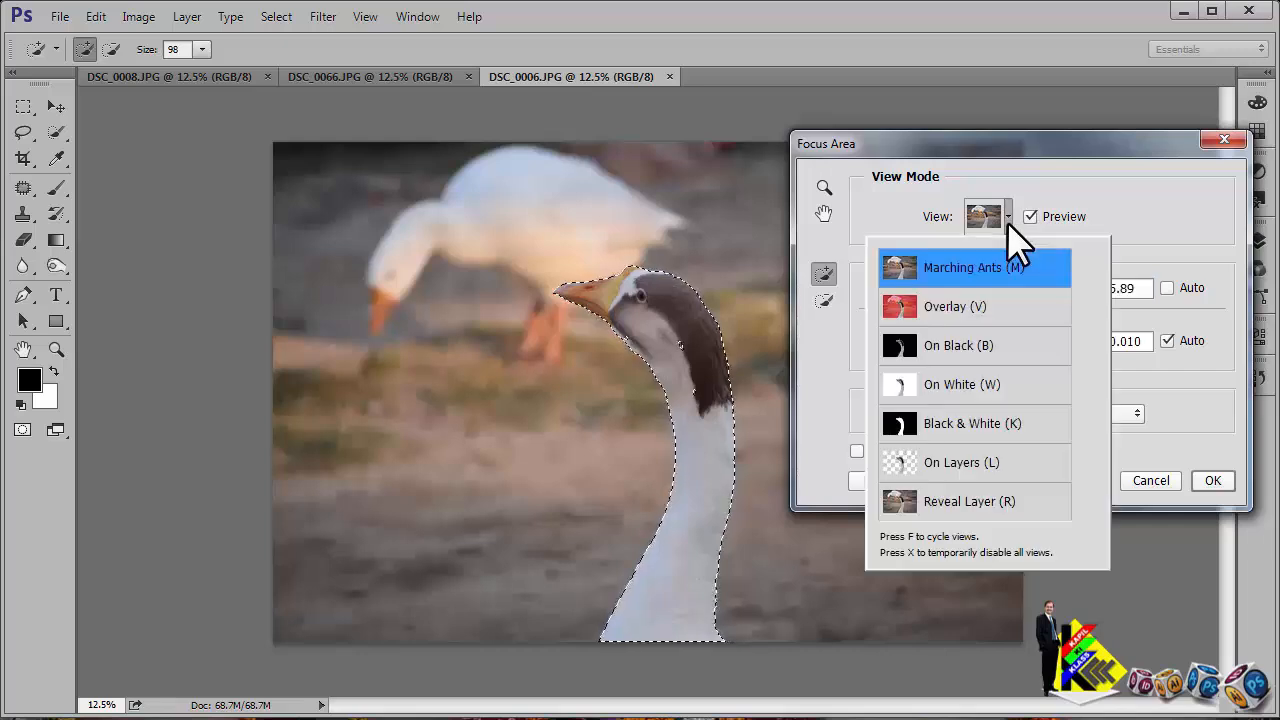
left_click(977, 430)
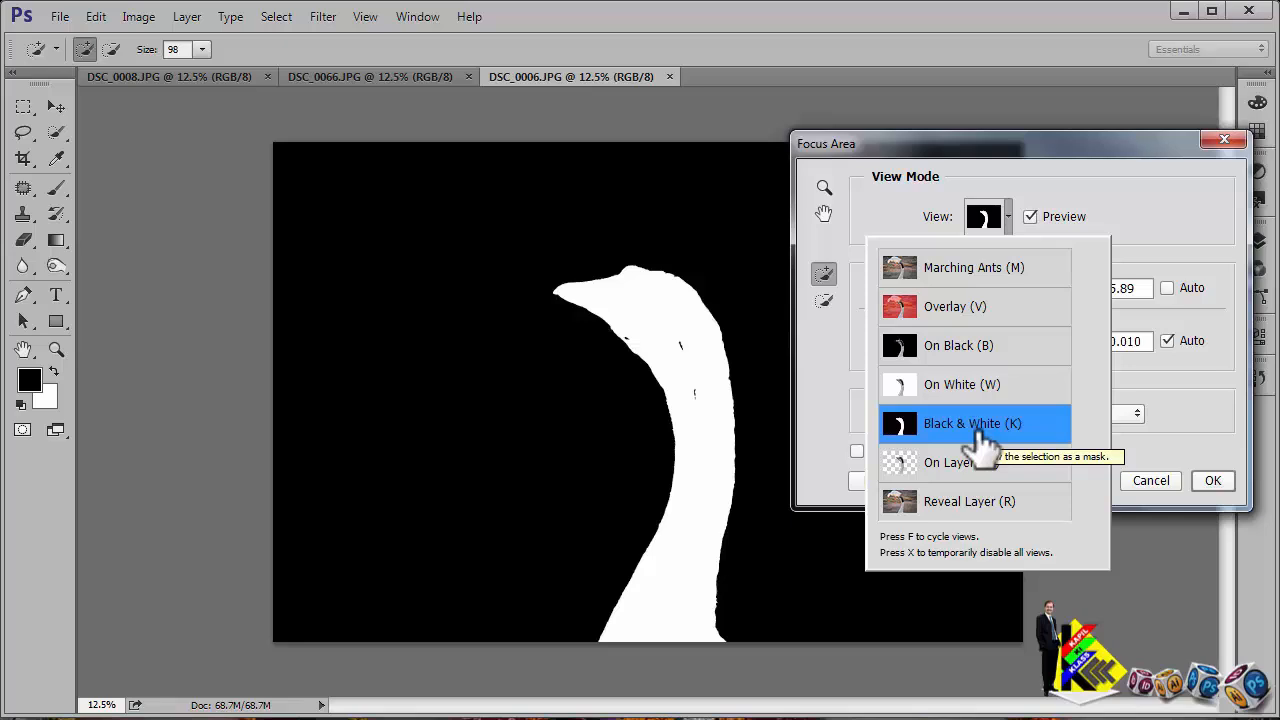
left_click(1130, 212)
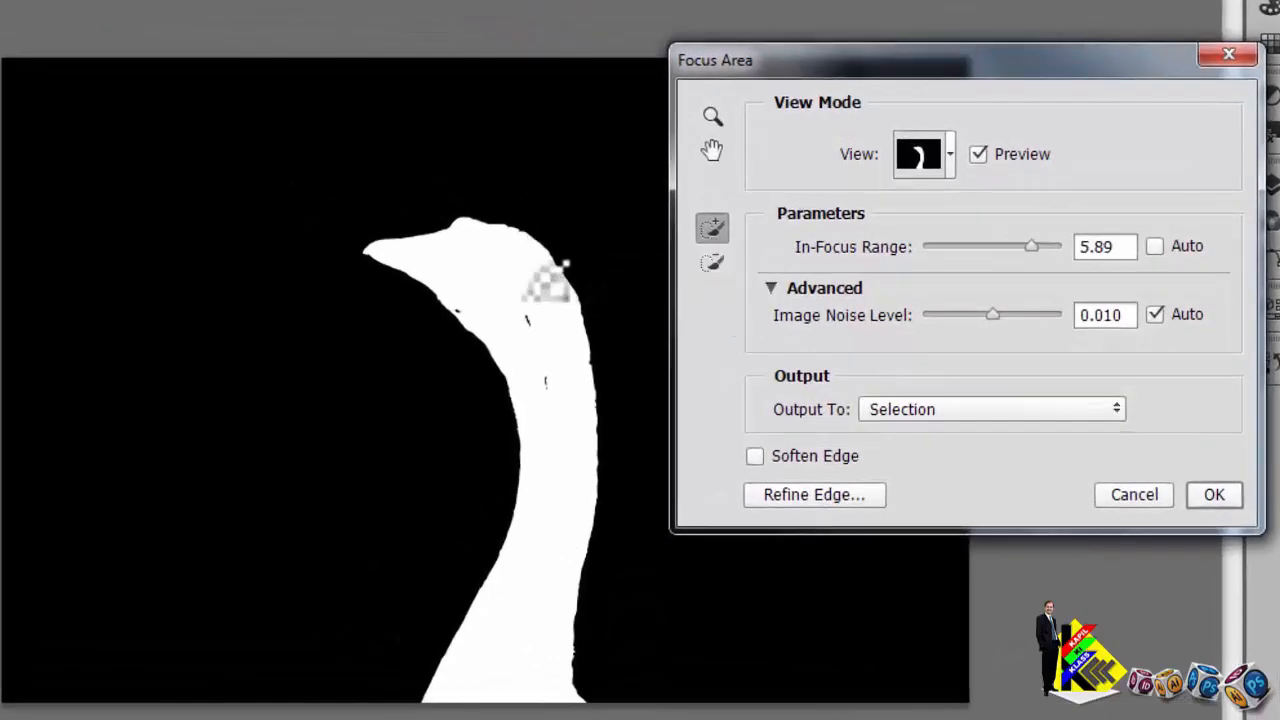
Step: Add the gaps inside the goose's head and neck to the selection, and subtract the stray background behind the neck in On Black view
mouse_move(534, 323)
left_mouse_down()
mouse_move(569, 400)
mouse_move(585, 517)
left_mouse_up()
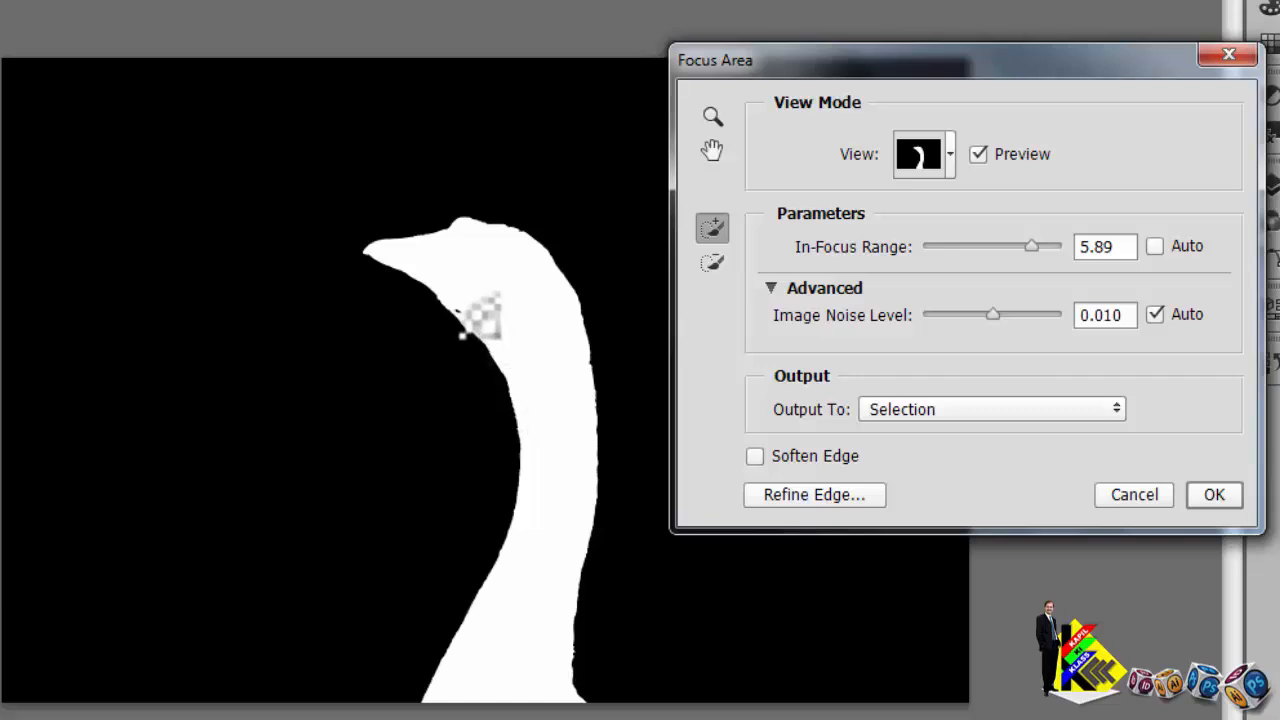
left_click(468, 310)
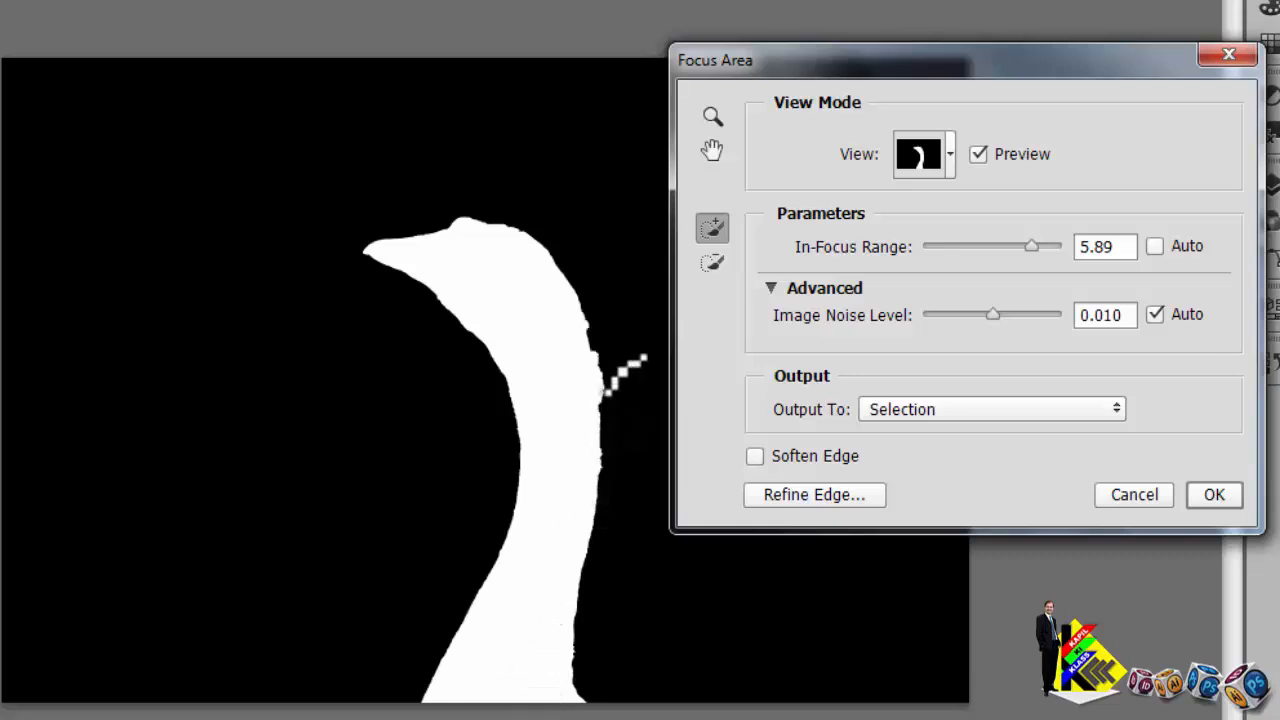
left_click(944, 162)
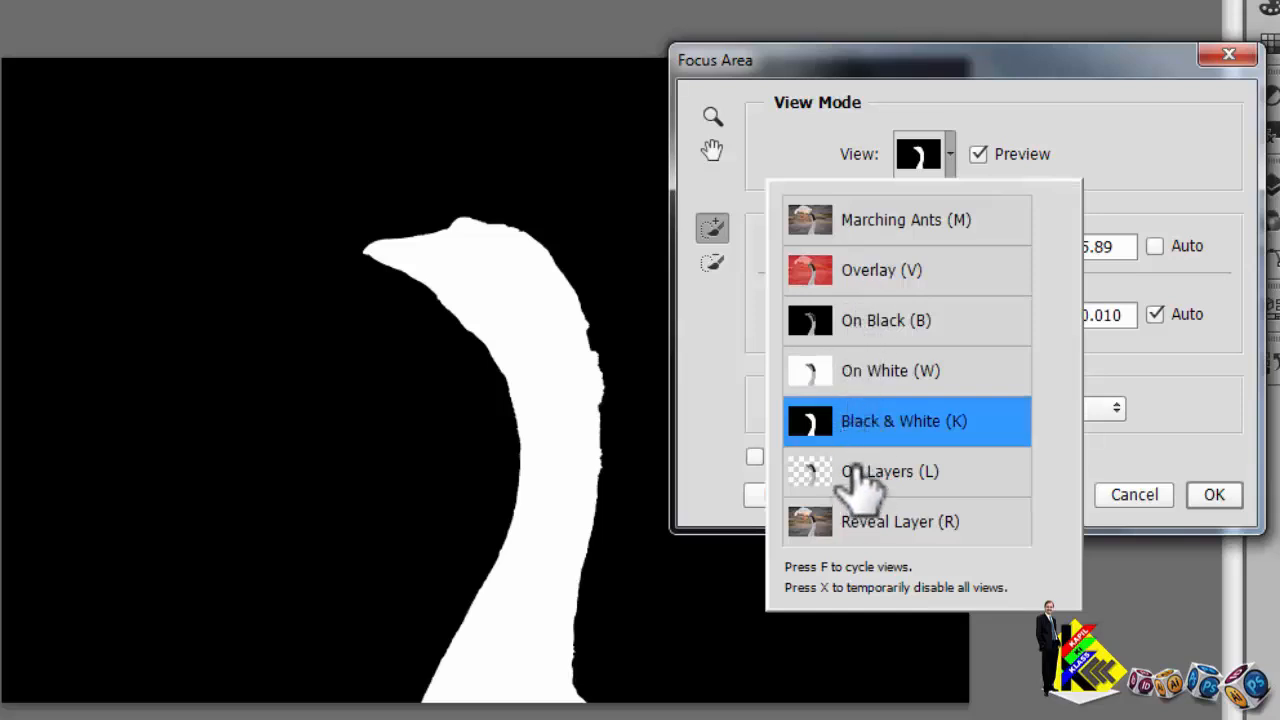
left_click(885, 322)
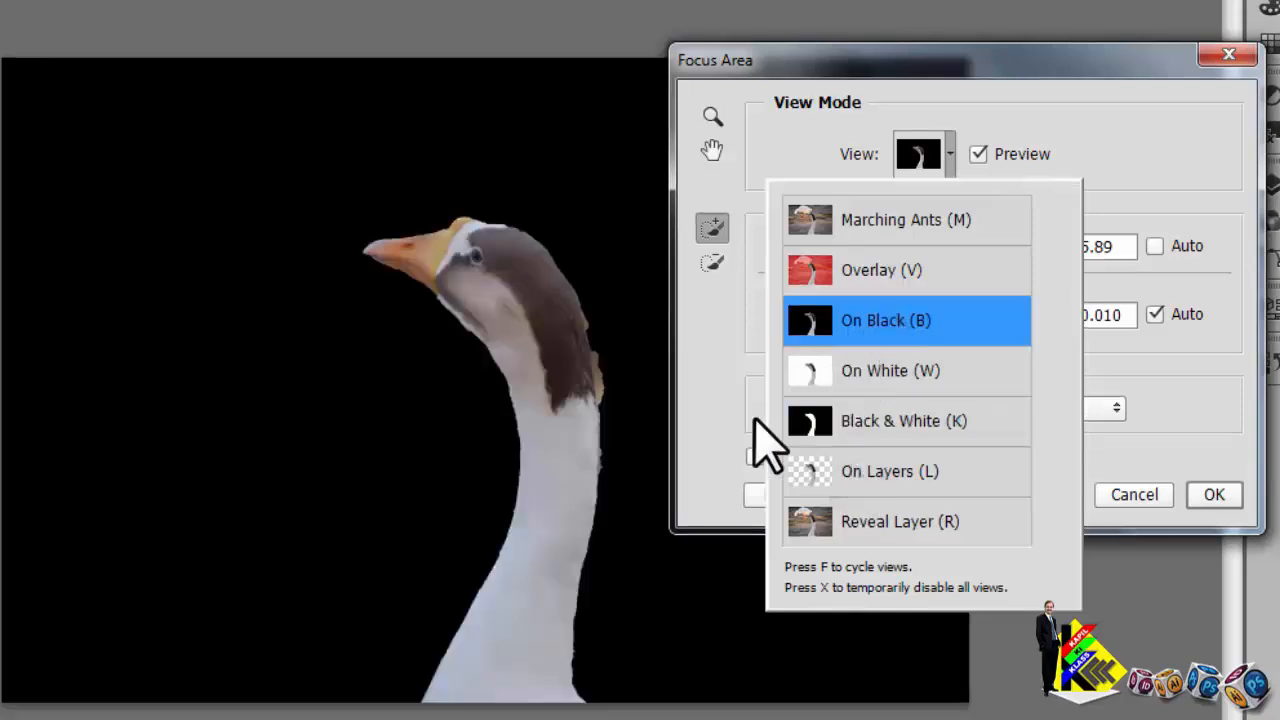
left_click(703, 270)
left_click_drag(609, 352, 611, 393)
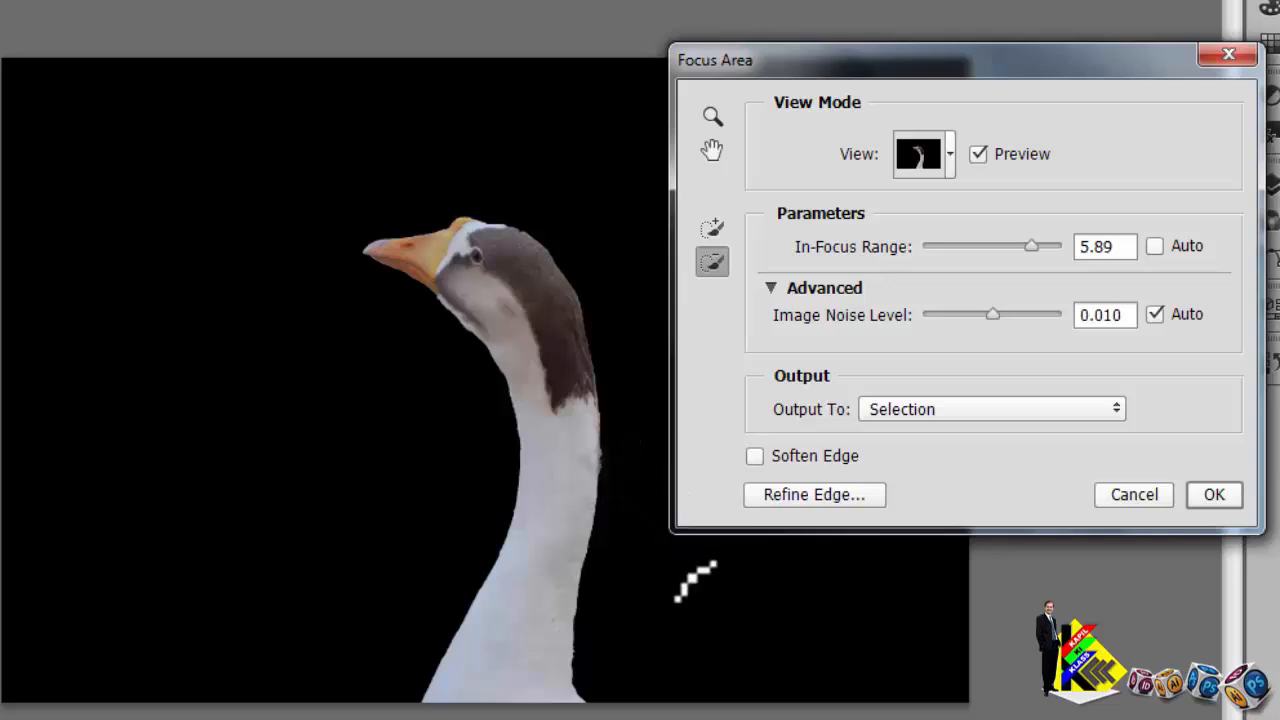
Step: Enable Soften Edge and refine the selection edge with Smooth at 100 and Feather at 2.4 px
left_click(698, 605)
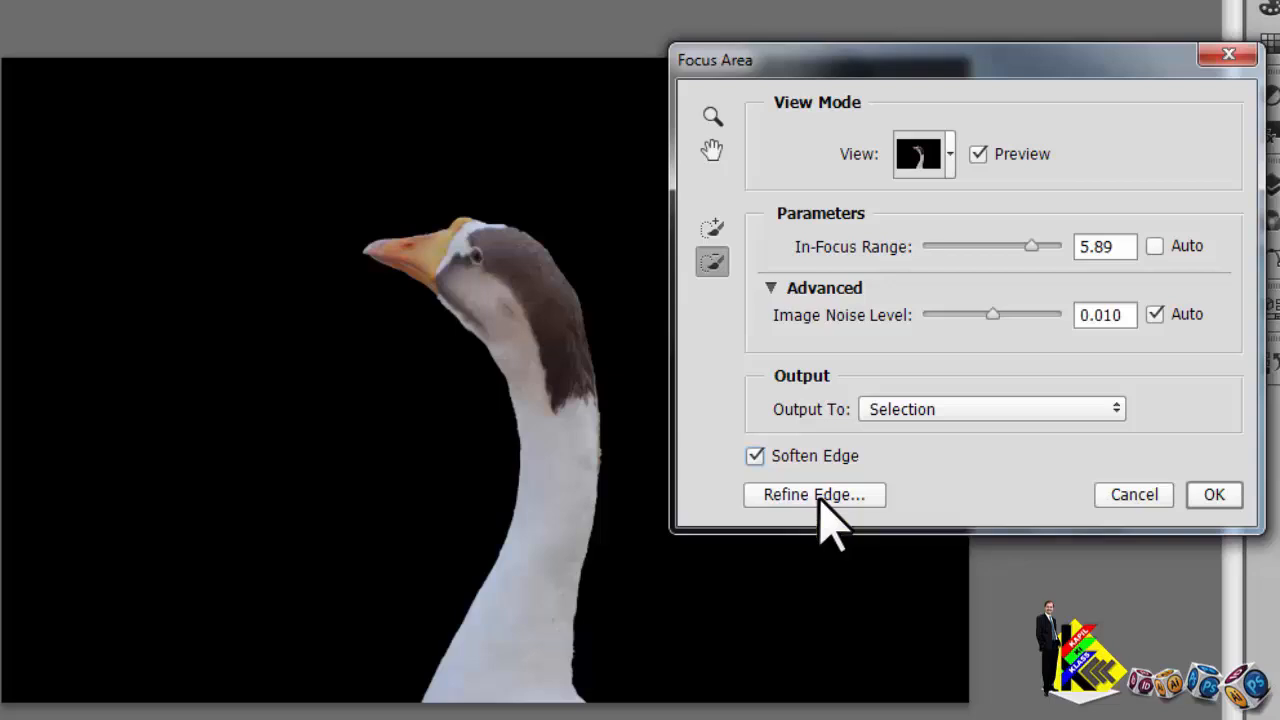
left_click(820, 496)
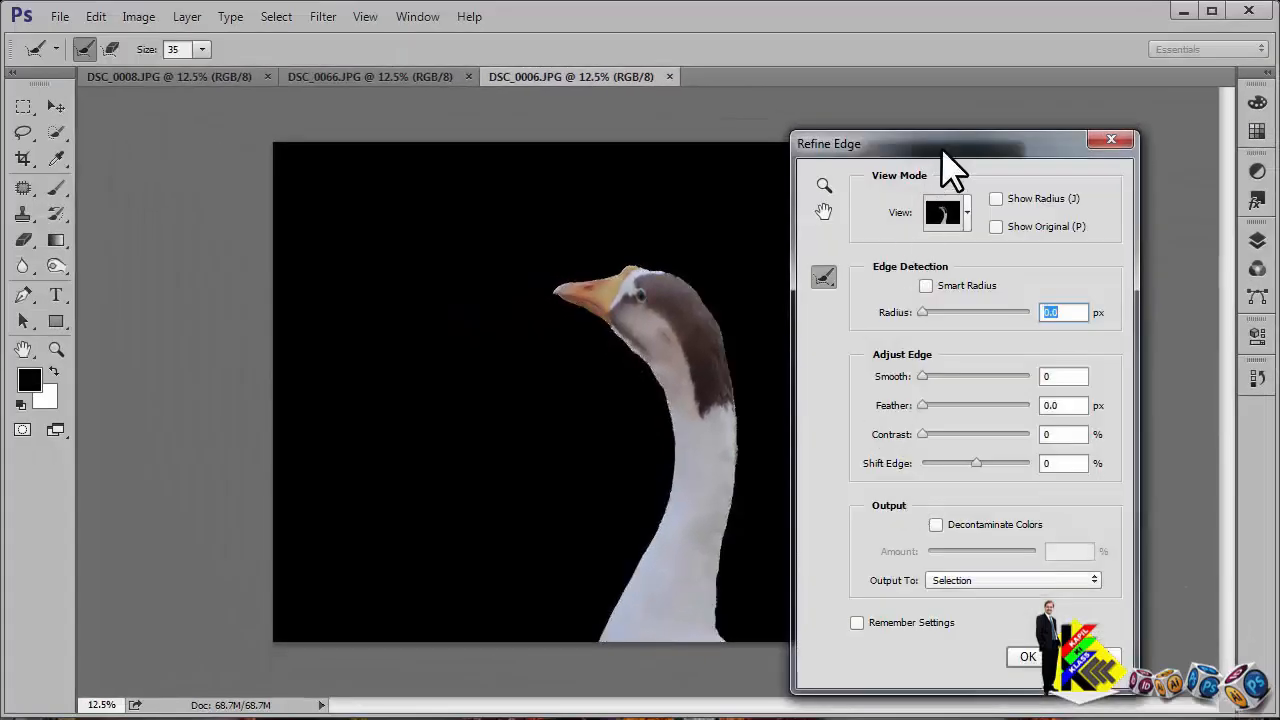
left_click_drag(942, 150, 224, 155)
left_click_drag(204, 382, 322, 390)
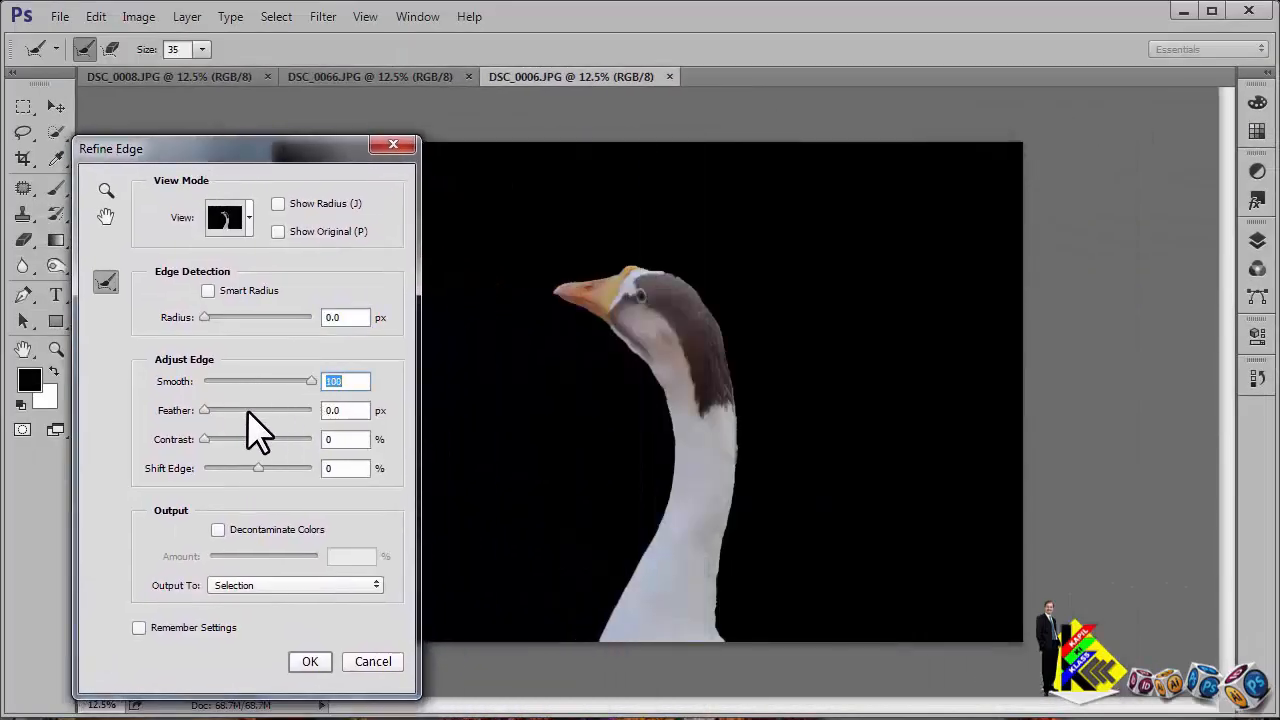
left_click_drag(197, 412, 218, 410)
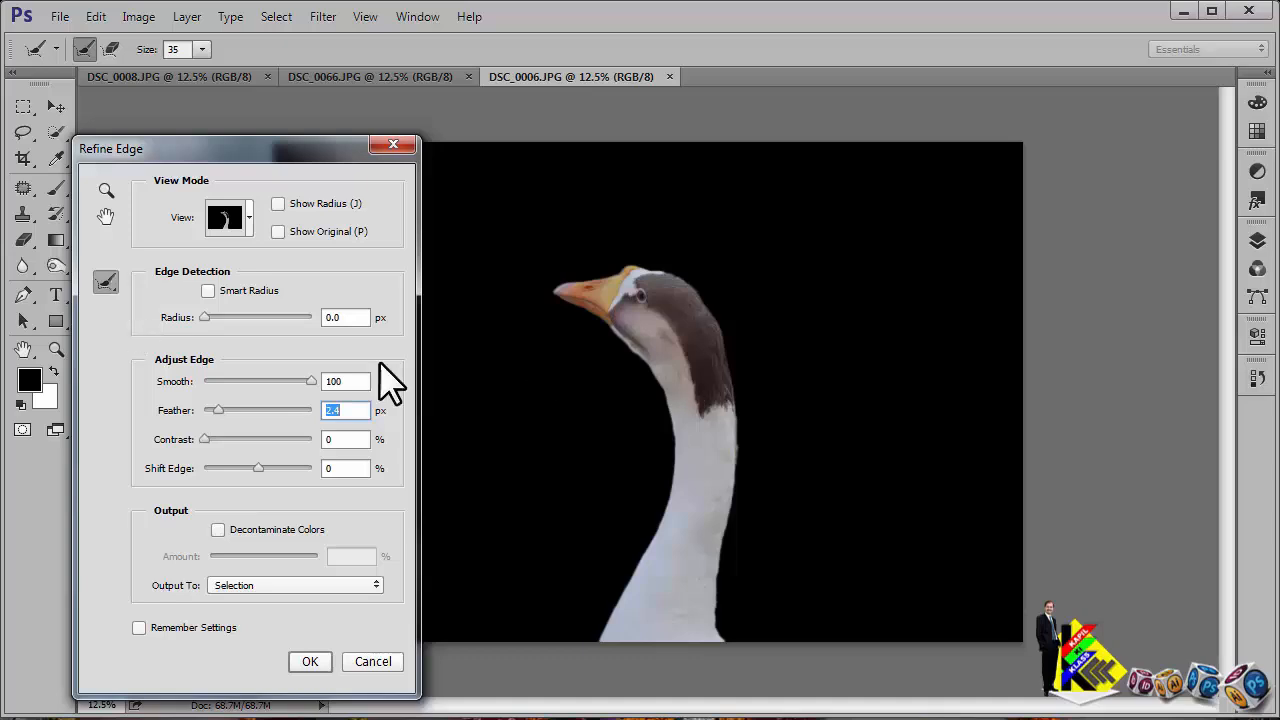
Step: Set the refine brush size to 72 and brush over the back of the goose's head and the lower neck edge
left_click(202, 49)
left_click_drag(200, 70, 235, 72)
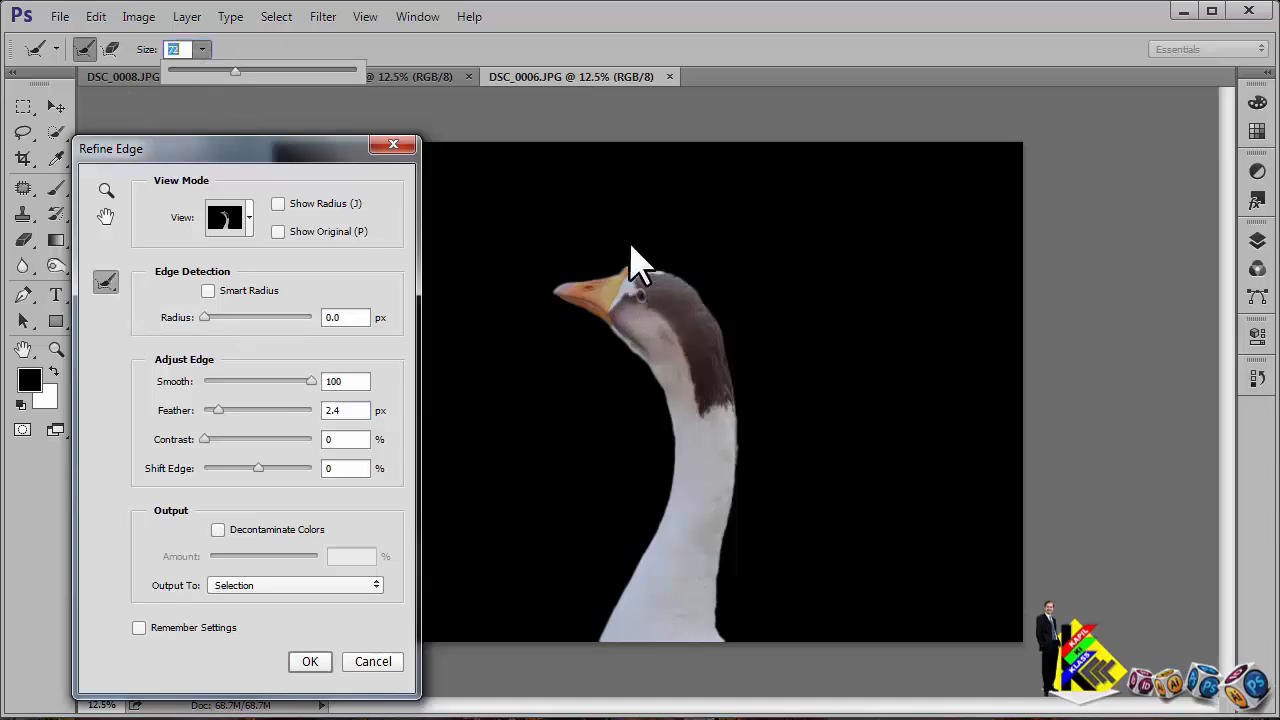
left_click(706, 295)
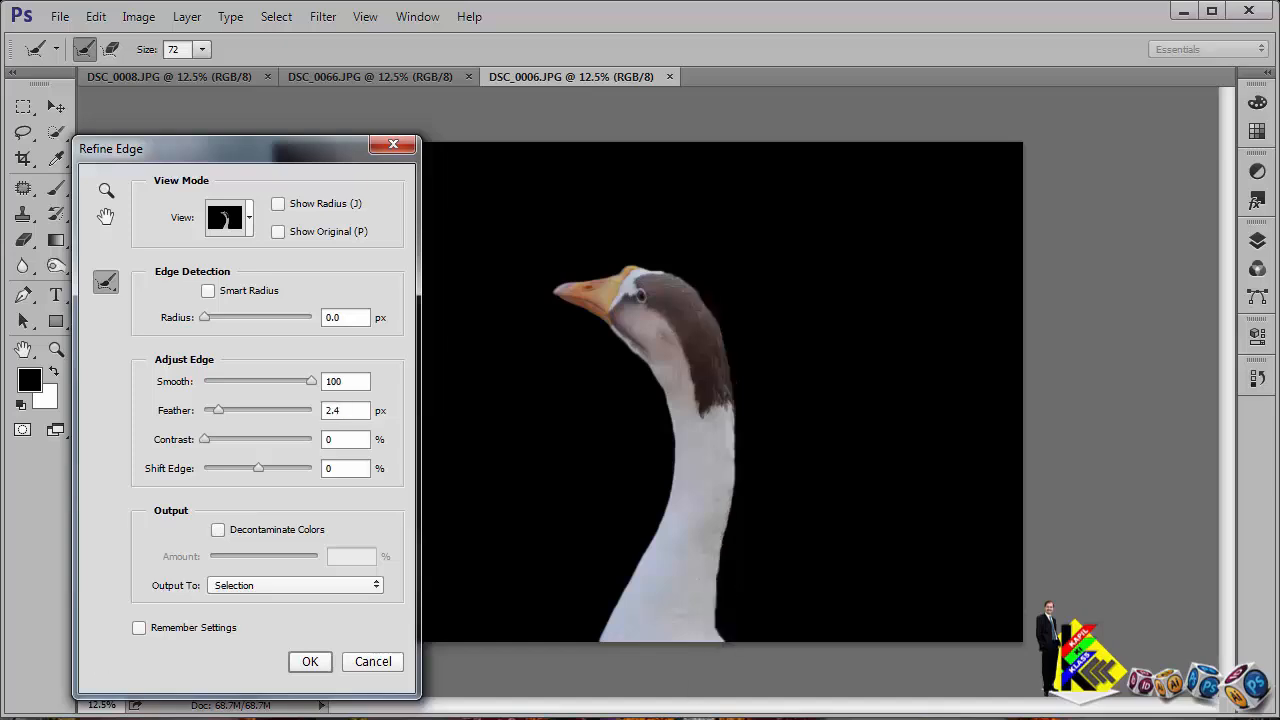
left_click_drag(650, 548, 622, 627)
left_click_drag(632, 577, 622, 619)
Step: Set the edge contrast to 35% and output the refined goose selection to a New Layer
left_click_drag(206, 440, 240, 440)
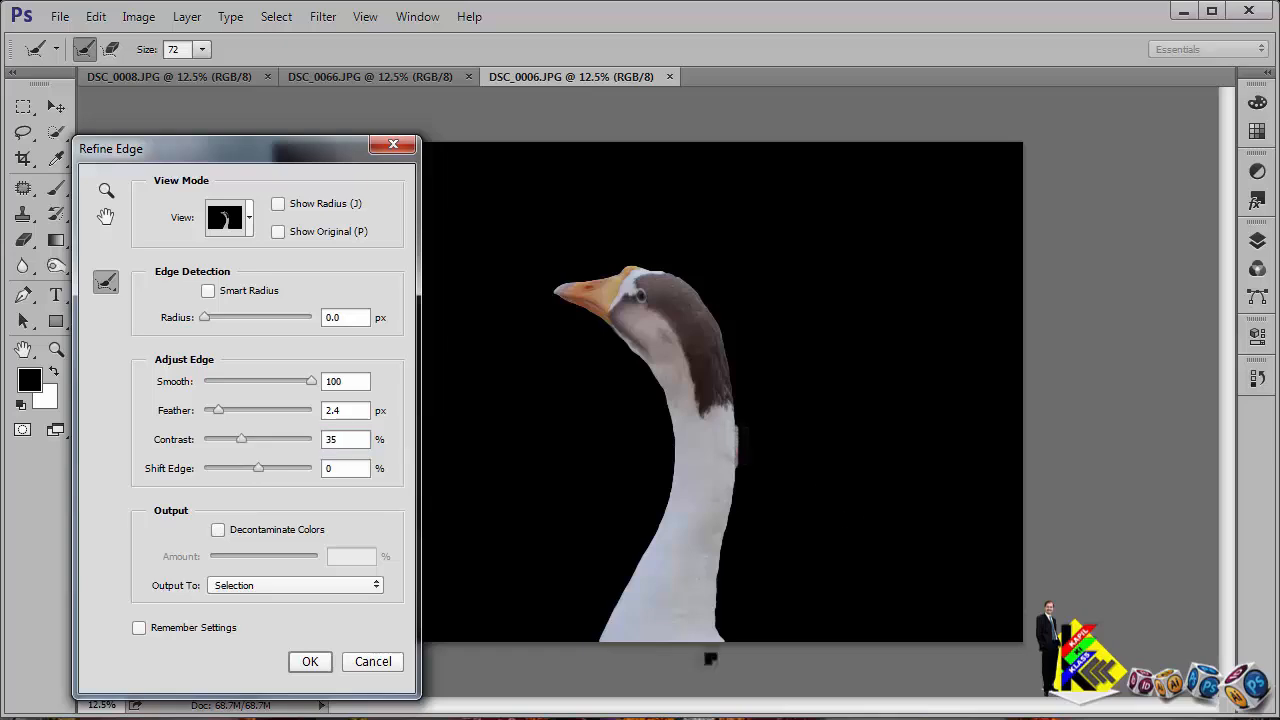
left_click(247, 218)
left_click(247, 218)
left_click(295, 585)
left_click(293, 627)
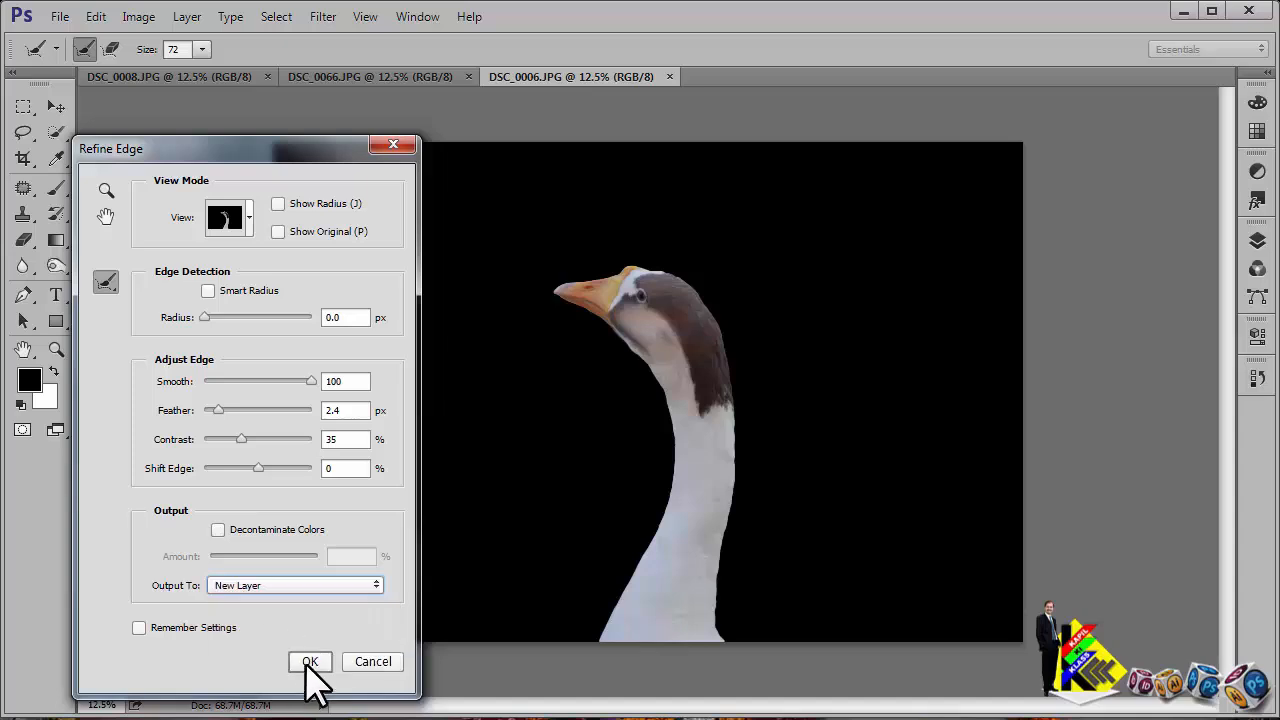
left_click(308, 661)
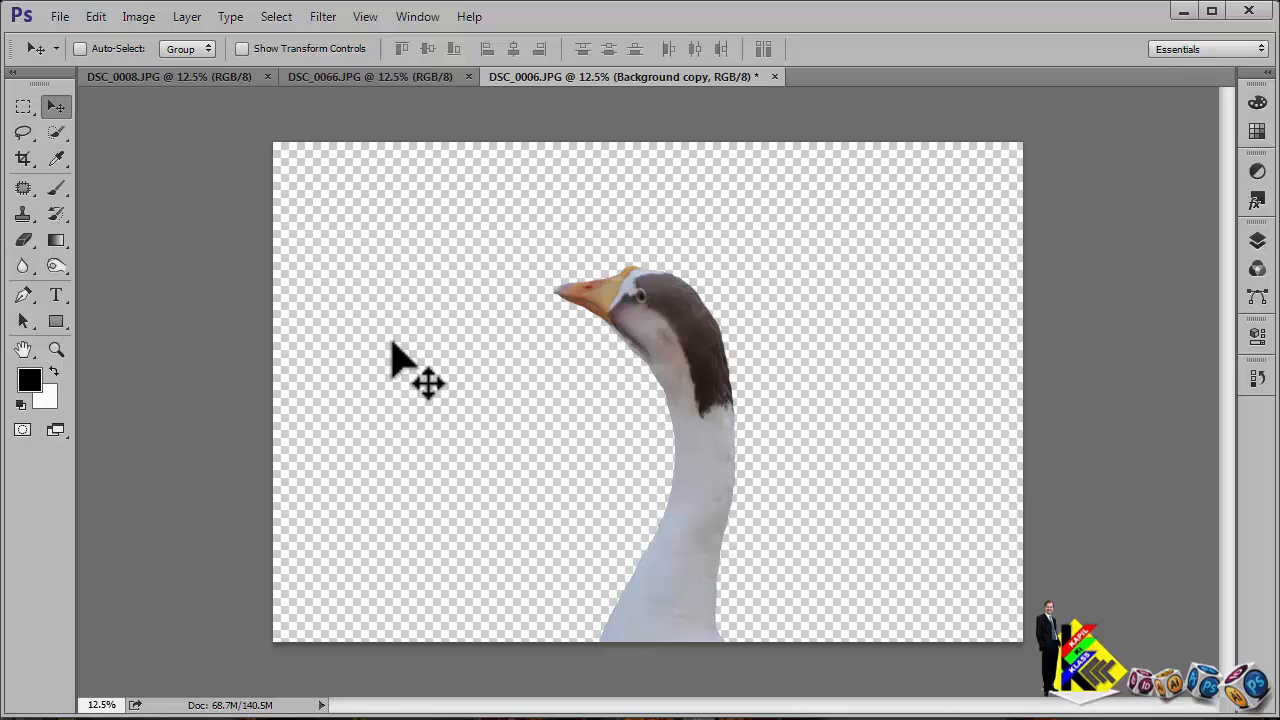
Step: Start a Focus Area selection on DSC_0066.JPG and isolate the seated man with an In-Focus Range of 3.86
left_click(383, 90)
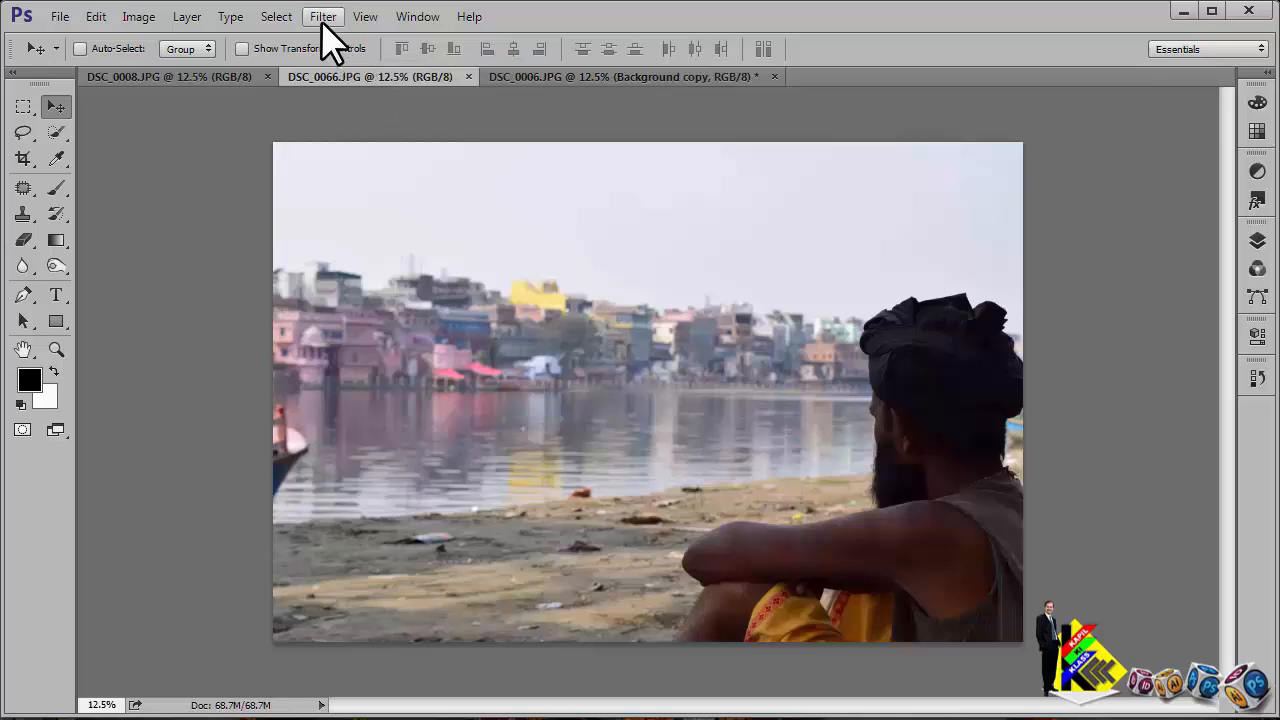
left_click(277, 17)
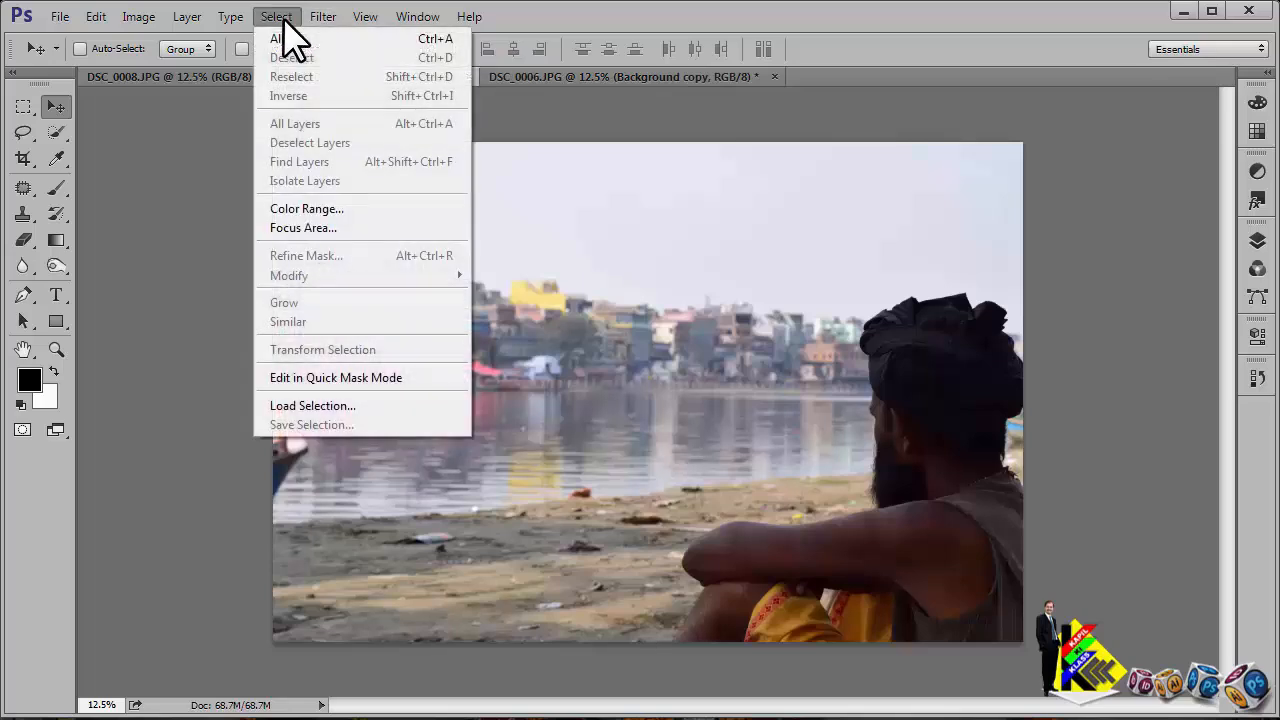
left_click(297, 233)
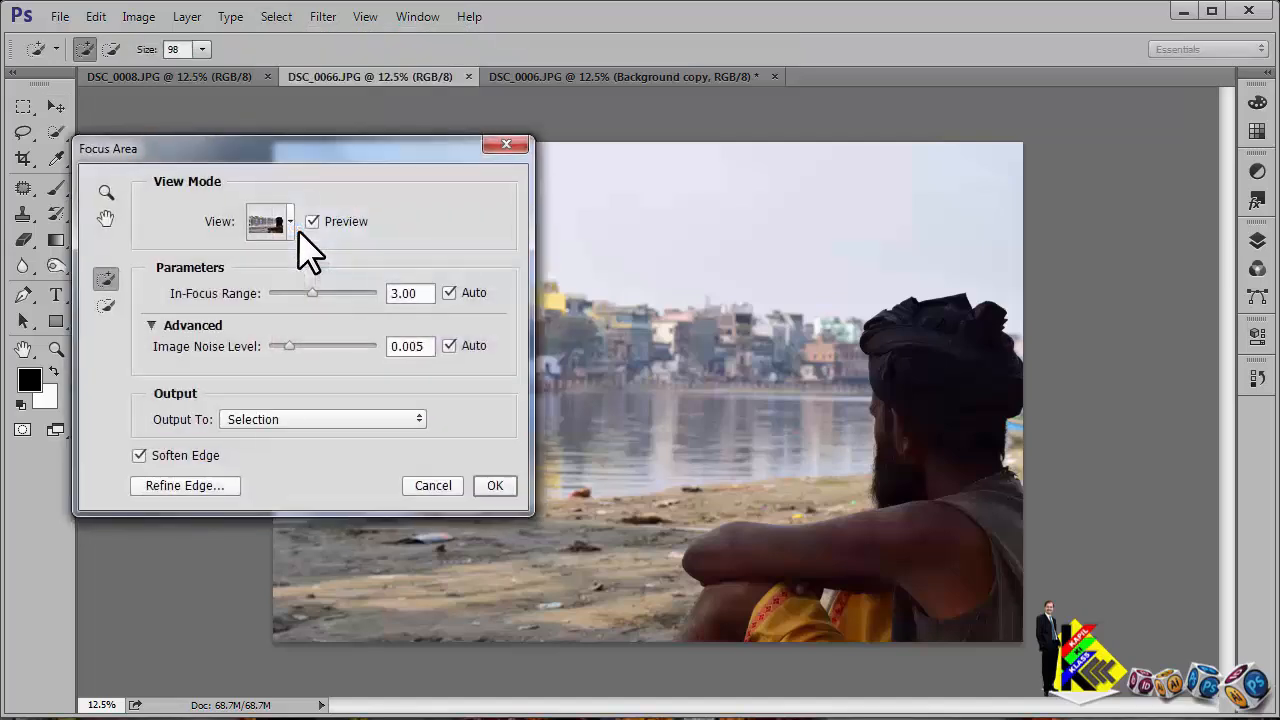
left_click_drag(297, 149, 367, 140)
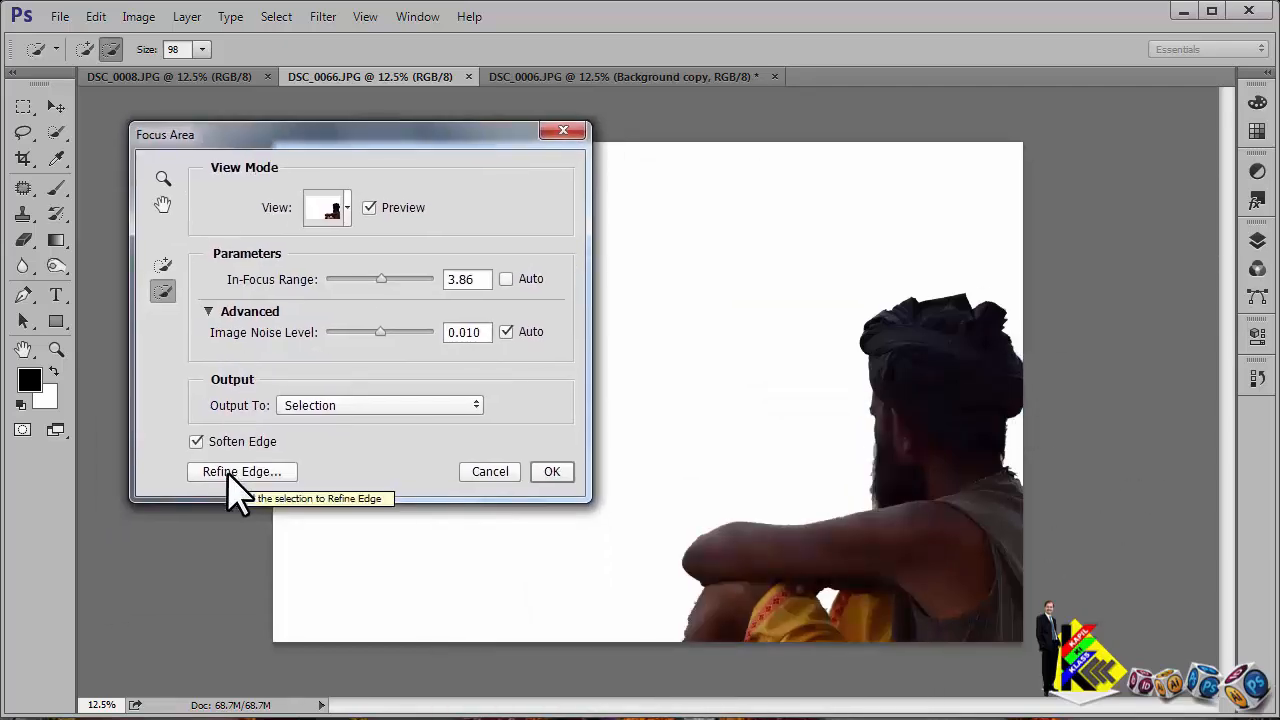
Step: Open the man's selection in Refine Edge, set Smooth to 58 and Feather to 1.2 px, and brush the knee, beard and turban edges
left_click(236, 476)
left_click_drag(261, 367, 322, 369)
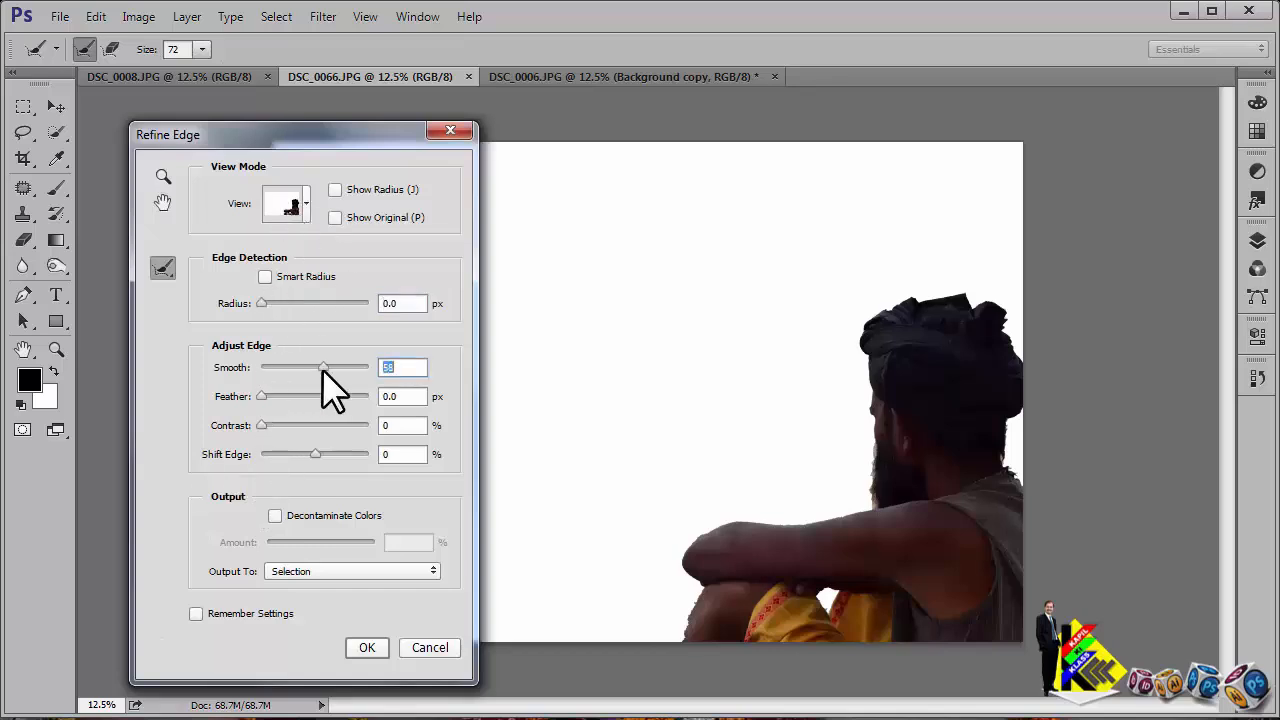
left_click_drag(261, 396, 267, 397)
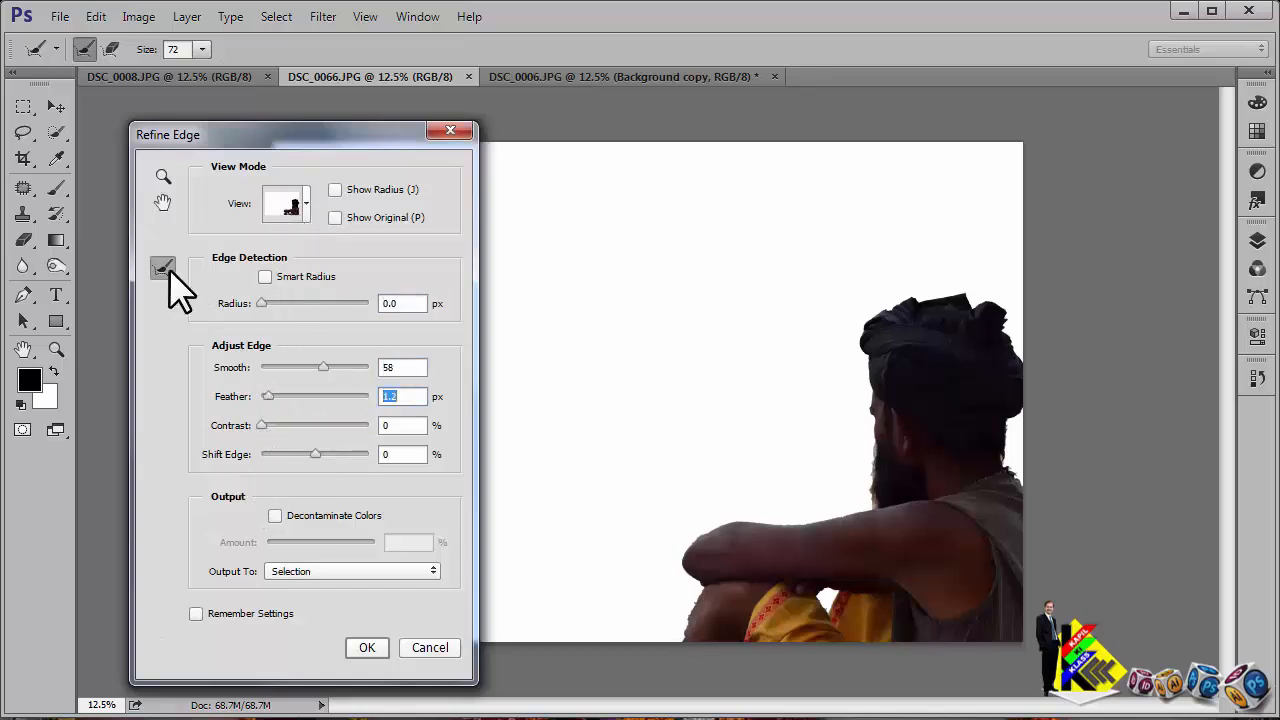
left_click_drag(682, 659, 688, 660)
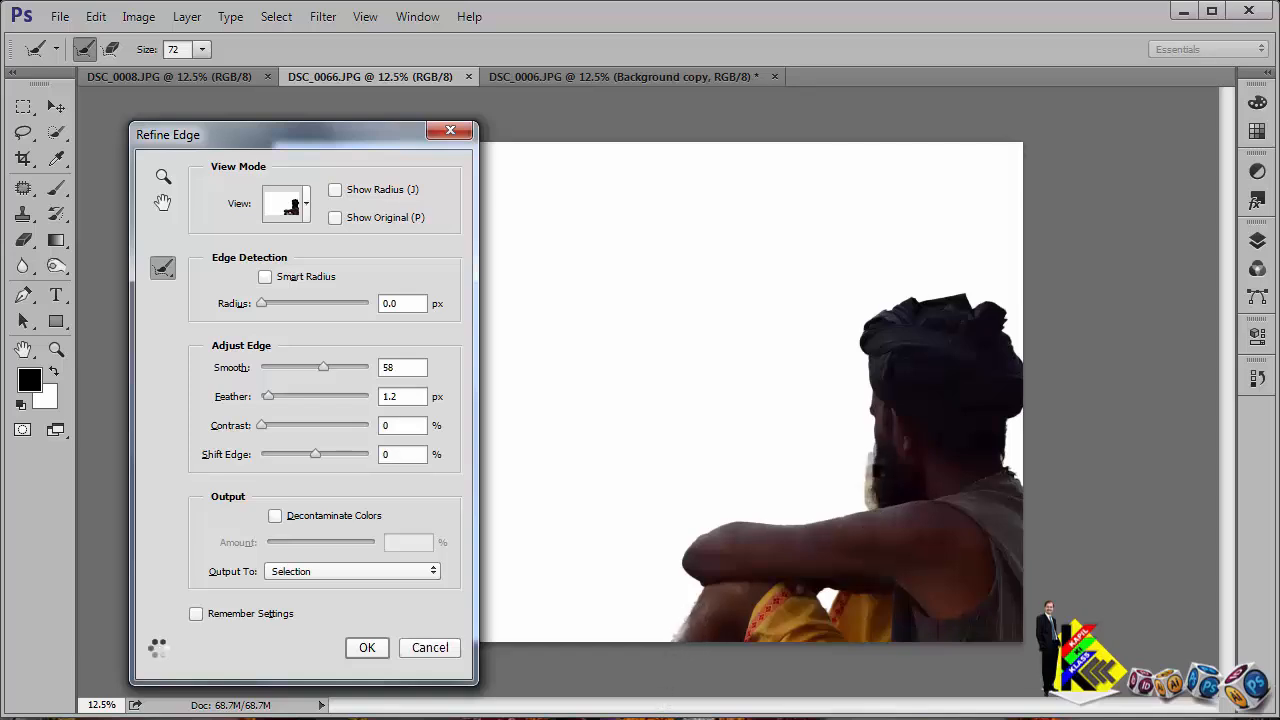
left_click_drag(1018, 427, 1021, 415)
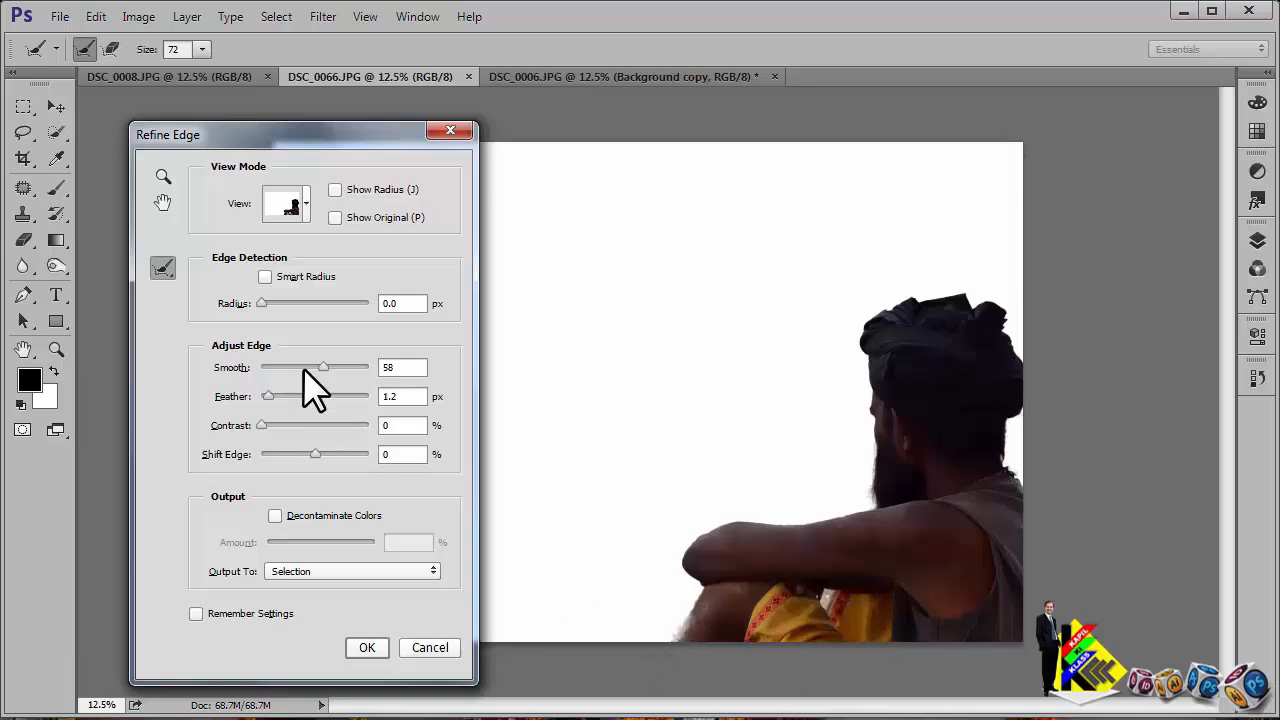
Step: Adjust the seated man's edge to Smooth 37, Feather 1.6 px, Contrast 42% and Shift Edge +29%
left_click_drag(294, 367, 301, 367)
left_click_drag(263, 425, 270, 396)
left_click_drag(315, 454, 330, 454)
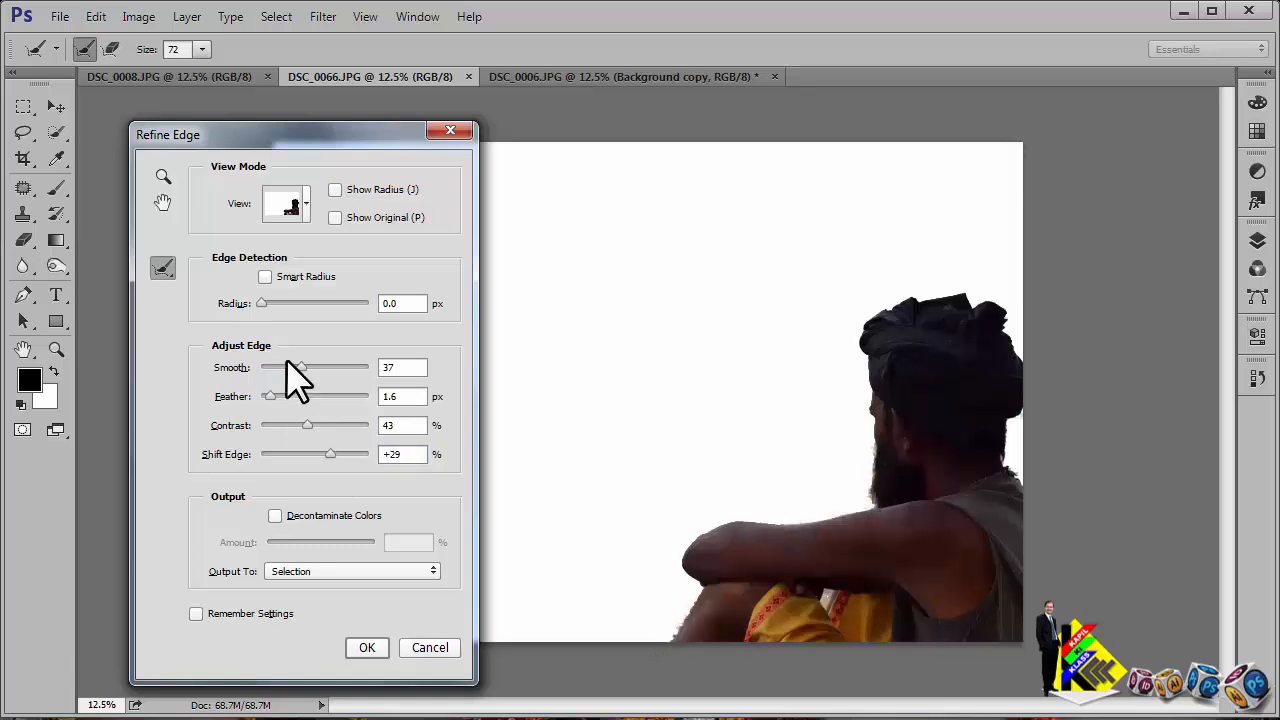
mouse_move(307, 425)
left_mouse_down()
mouse_move(280, 425)
mouse_move(318, 430)
mouse_move(306, 425)
left_mouse_up()
Step: Output the refined selection of the seated man to a New Layer
left_click(336, 572)
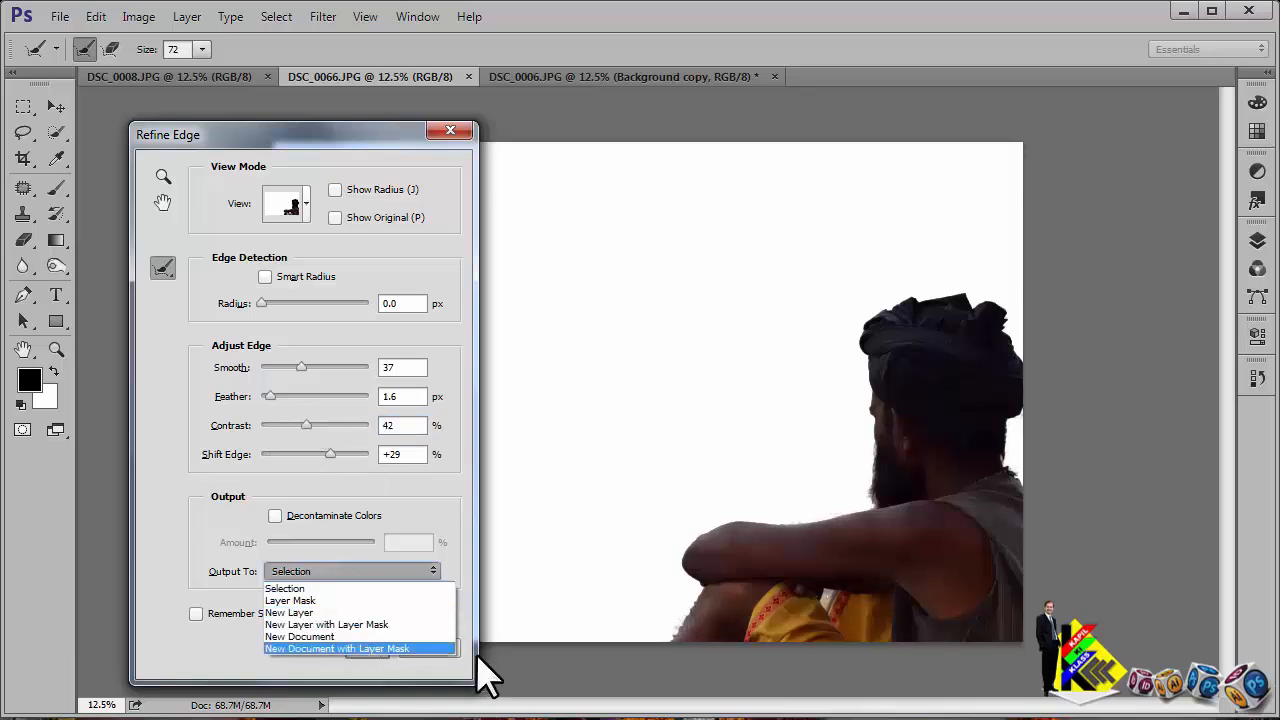
left_click(340, 612)
left_click(370, 647)
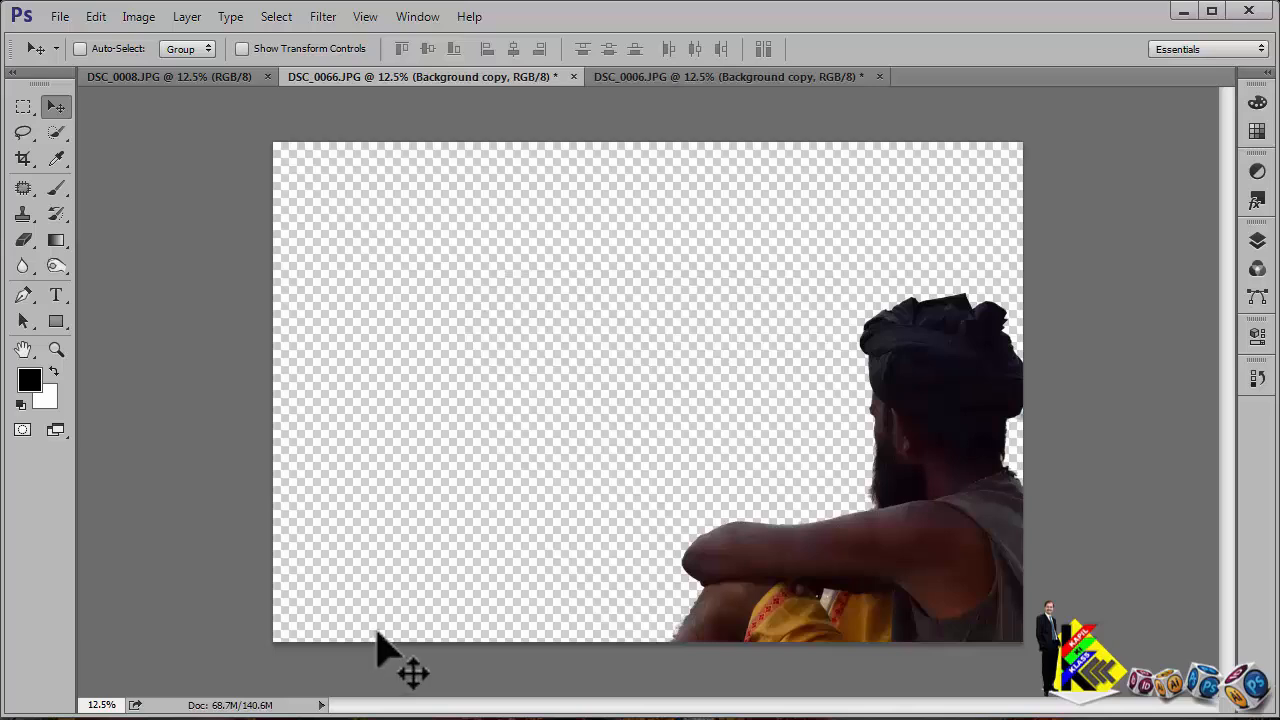
Step: Start a Focus Area selection on DSC_0008.JPG and subtract the leftover background and hanging cloth with a size 287 brush
left_click(189, 78)
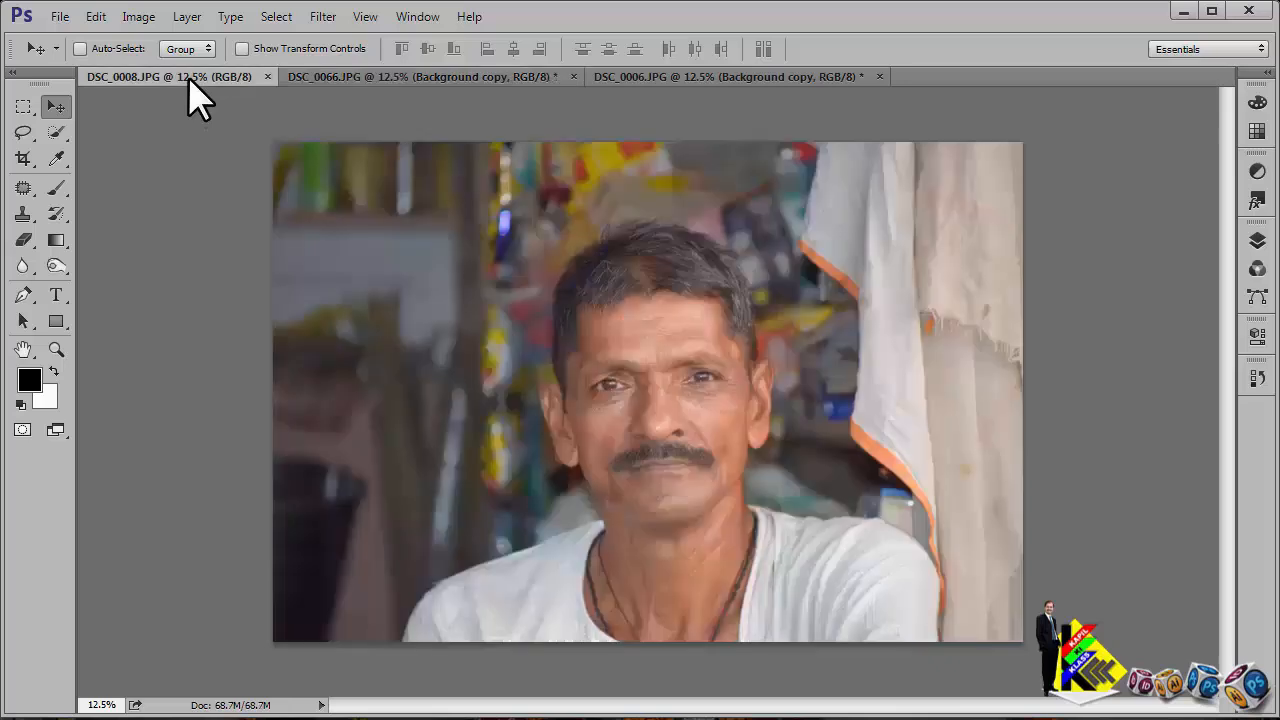
left_click(276, 17)
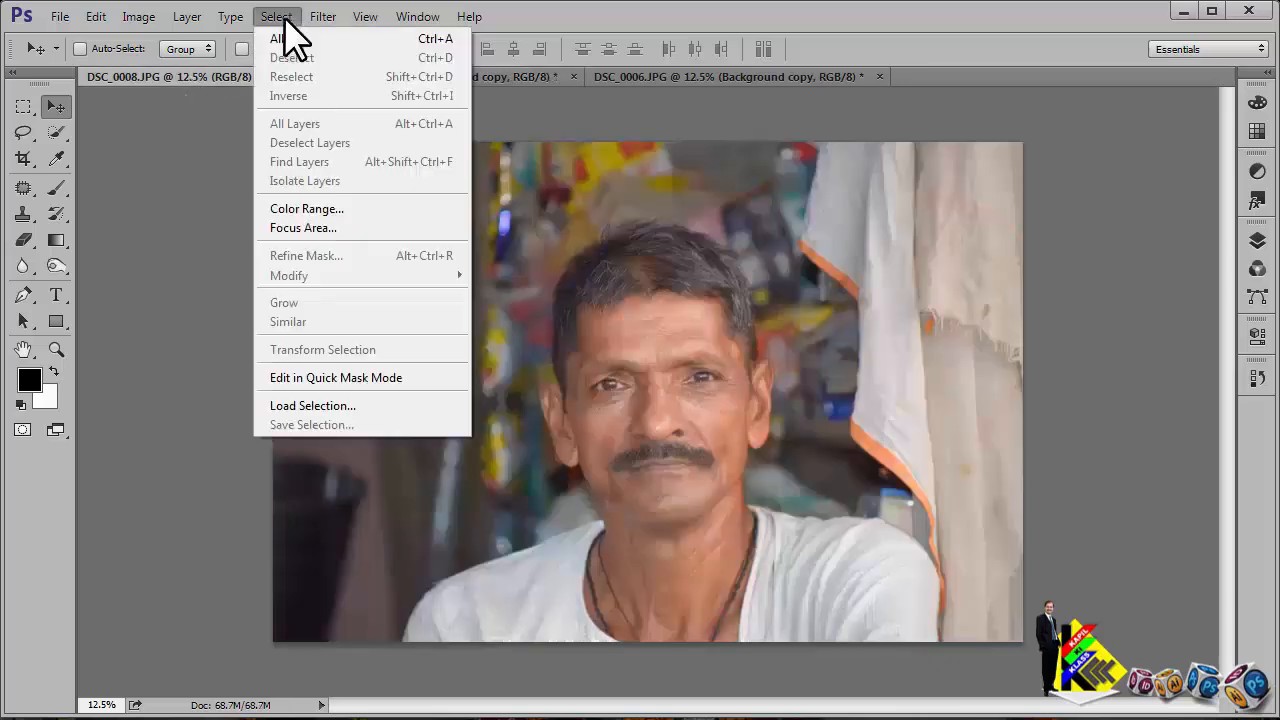
left_click(321, 227)
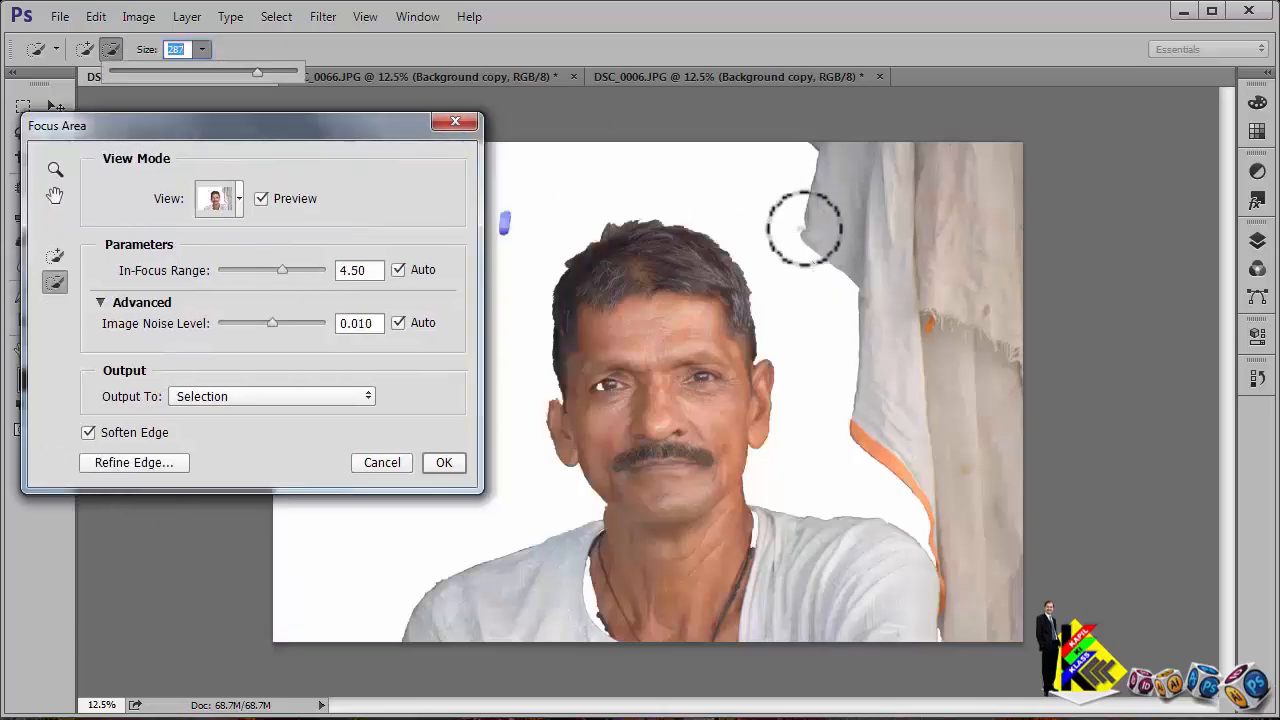
left_click(806, 220)
mouse_move(543, 174)
left_mouse_down()
mouse_move(978, 166)
mouse_move(1017, 220)
mouse_move(826, 240)
mouse_move(1014, 534)
mouse_move(1015, 456)
mouse_move(831, 409)
mouse_move(963, 386)
mouse_move(961, 573)
mouse_move(934, 514)
mouse_move(951, 609)
mouse_move(915, 495)
left_mouse_up()
Step: Switch to adding to the selection, reduce the brush size to 90, and restore the missing neck and ear areas
left_click(55, 256)
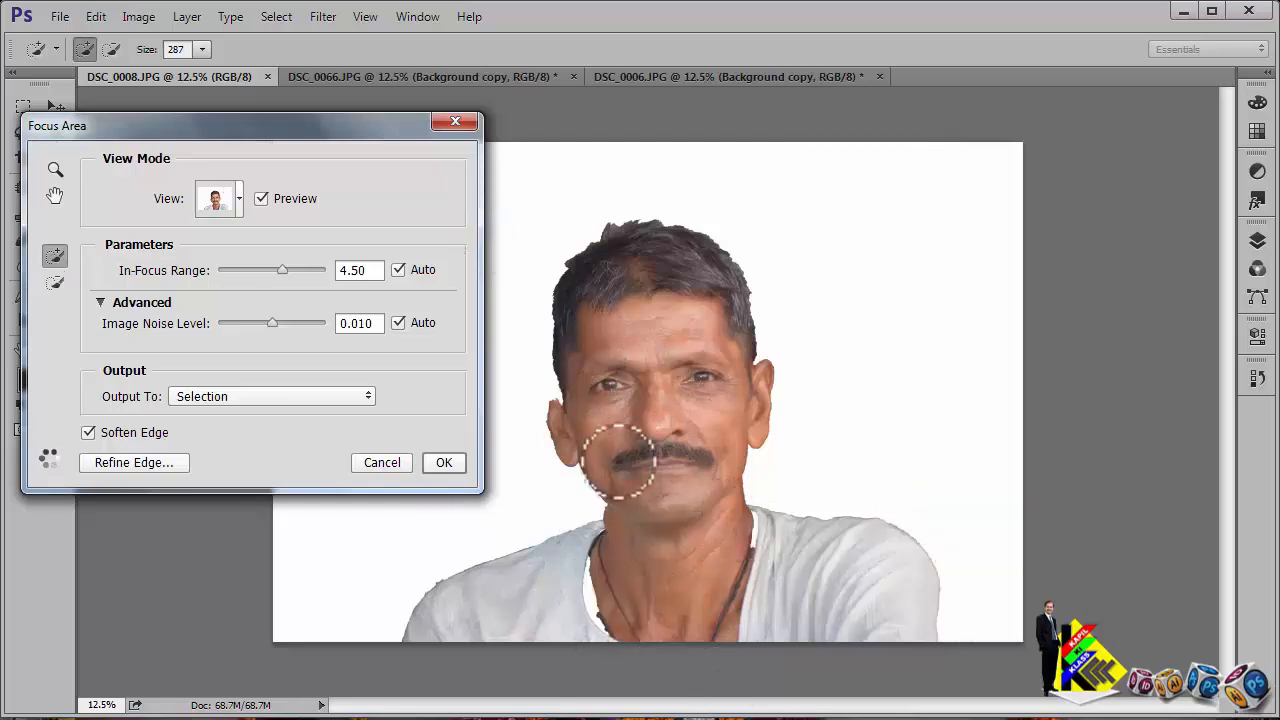
key("bracketleft")
key("bracketleft")
key("bracketleft")
key("bracketleft")
key("bracketleft")
key("bracketleft")
key("bracketleft")
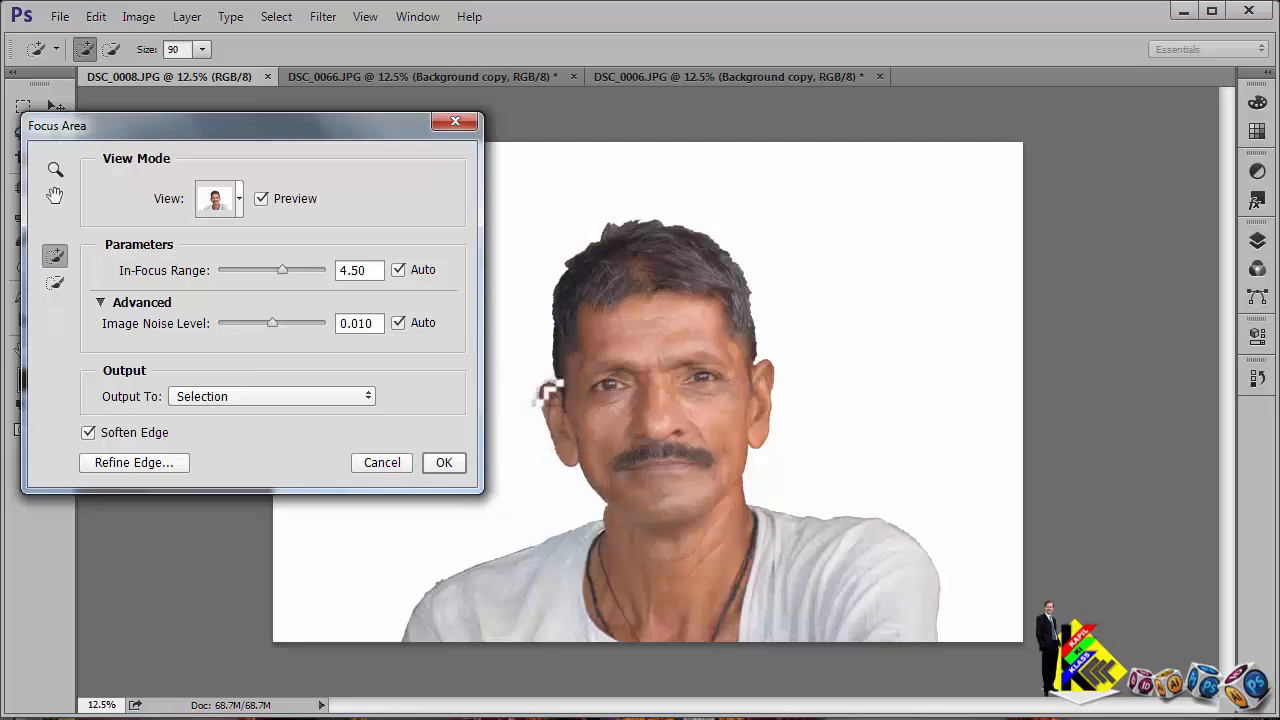
Step: Open the portrait selection in Refine Edge and set Smooth 14, Feather 2.6 px, Contrast 8% and Shift Edge +3%
left_click(134, 462)
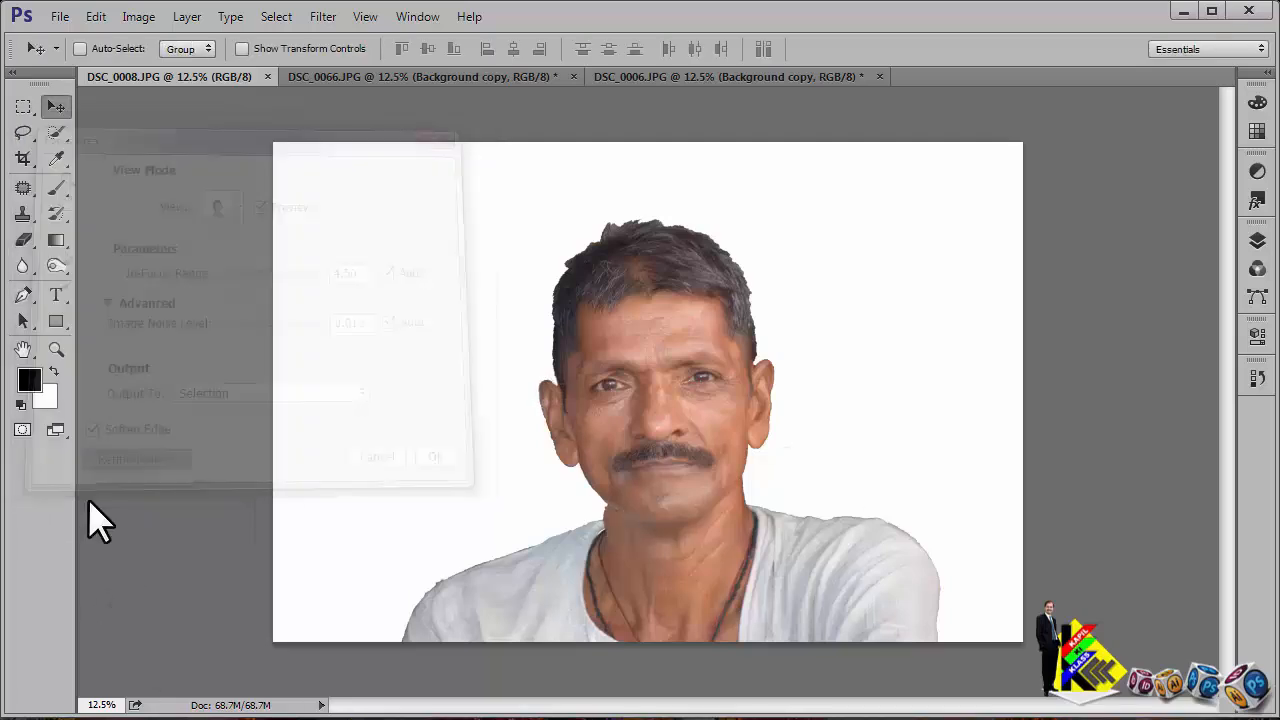
left_click_drag(153, 387, 167, 358)
left_click_drag(154, 417, 205, 446)
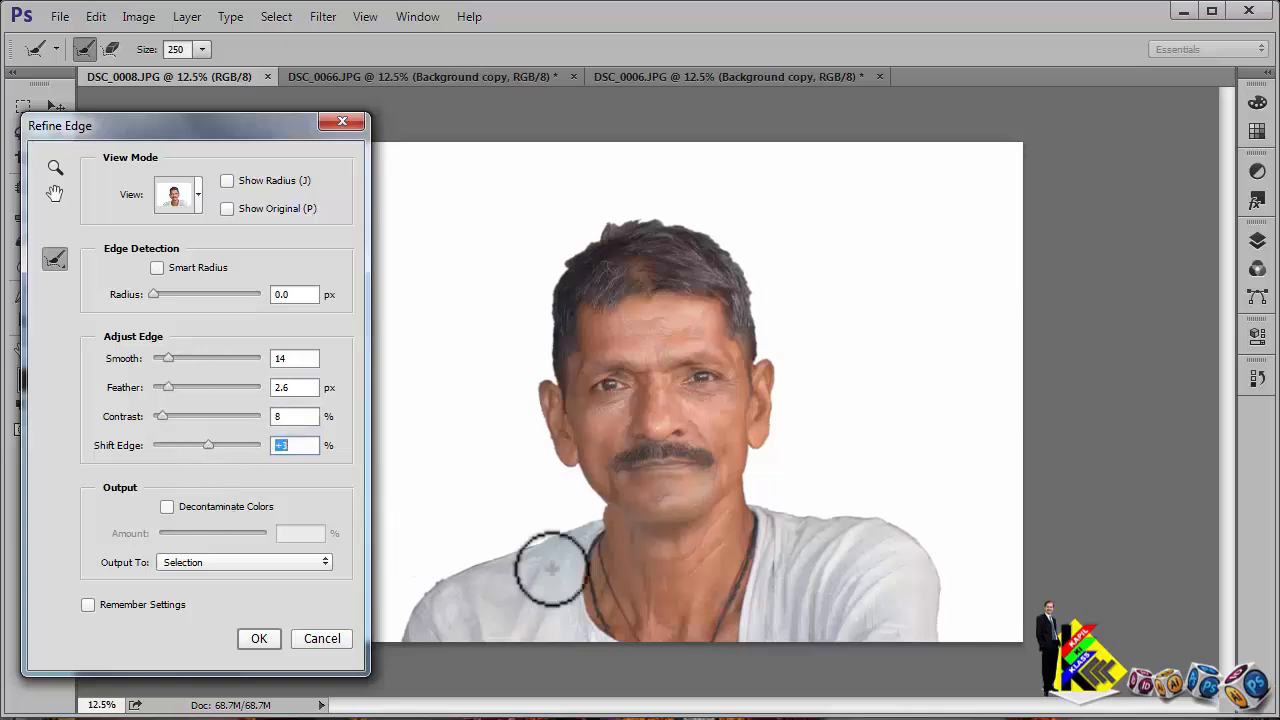
Step: Set the refine brush size to 117 and brush over both shoulder edges and around the hair
left_click(202, 49)
mouse_move(192, 73)
left_mouse_down()
mouse_move(120, 73)
mouse_move(176, 73)
mouse_move(160, 73)
left_mouse_up()
left_click(580, 528)
left_click_drag(487, 555, 402, 654)
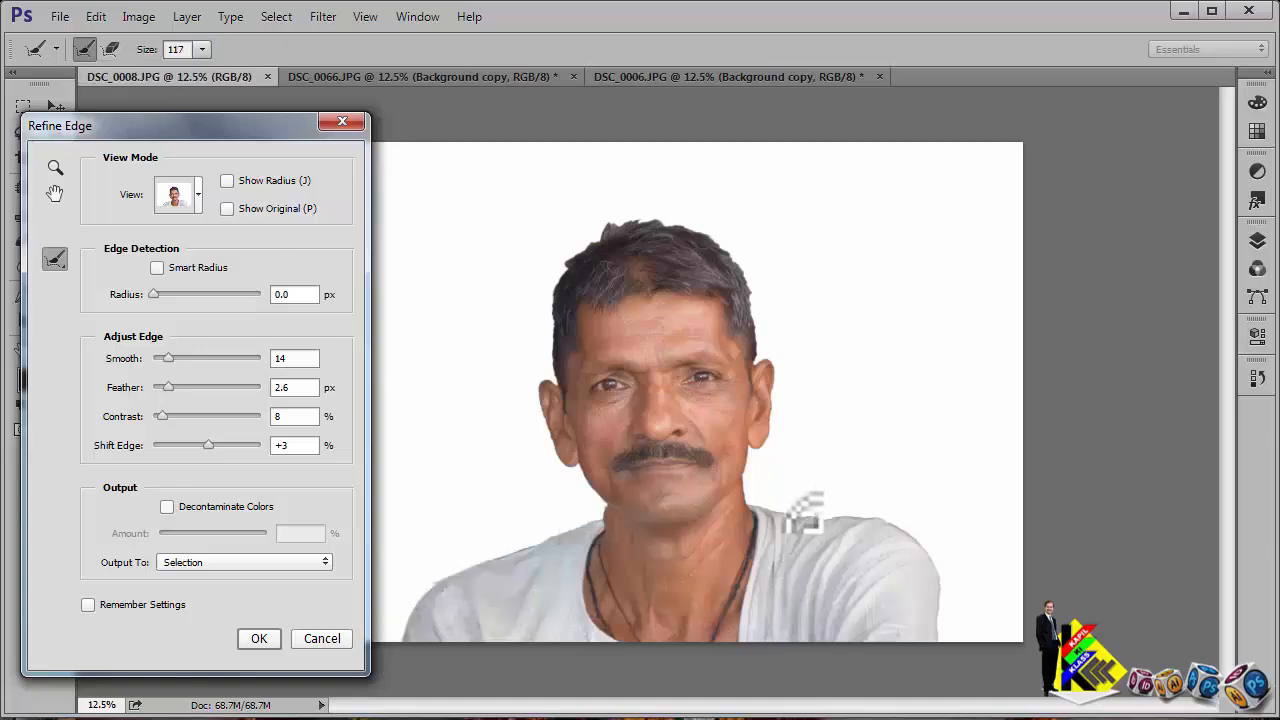
left_click_drag(802, 512, 936, 640)
mouse_move(756, 329)
left_mouse_down()
mouse_move(670, 228)
mouse_move(592, 243)
mouse_move(560, 318)
mouse_move(558, 395)
left_mouse_up()
Step: Output the refined portrait selection to a New Layer
left_click(224, 563)
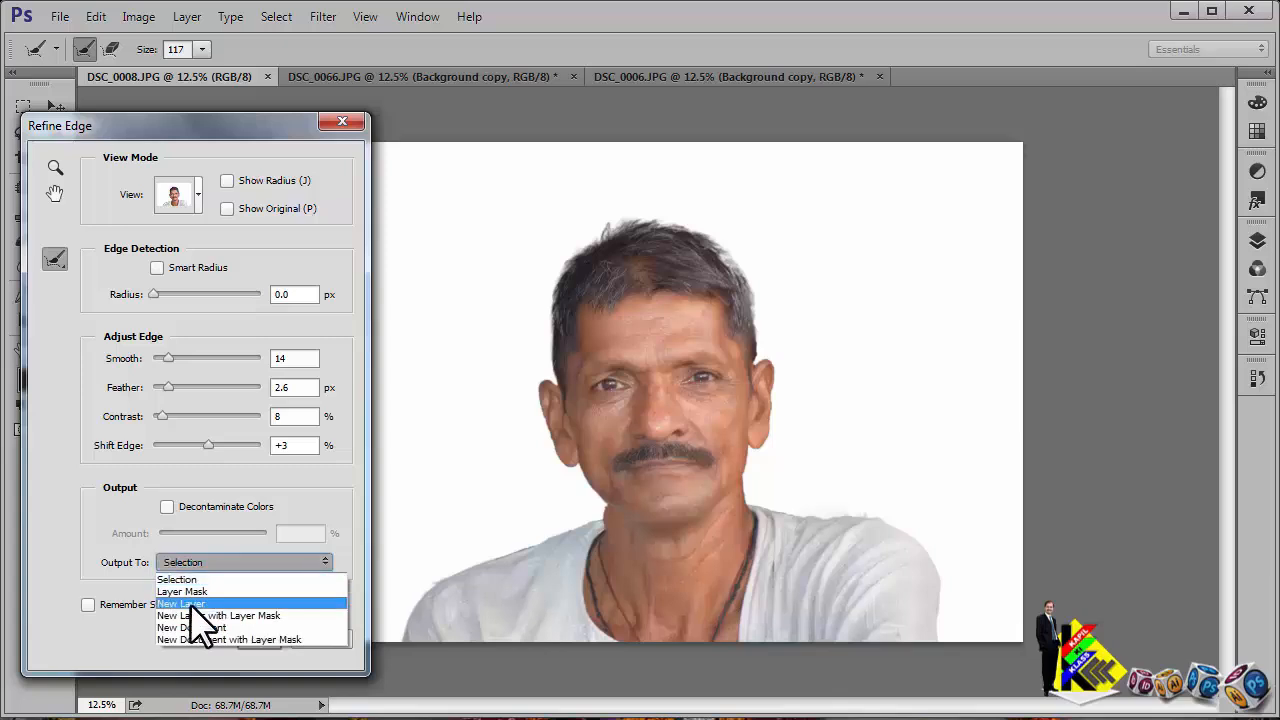
left_click(190, 614)
left_click(250, 640)
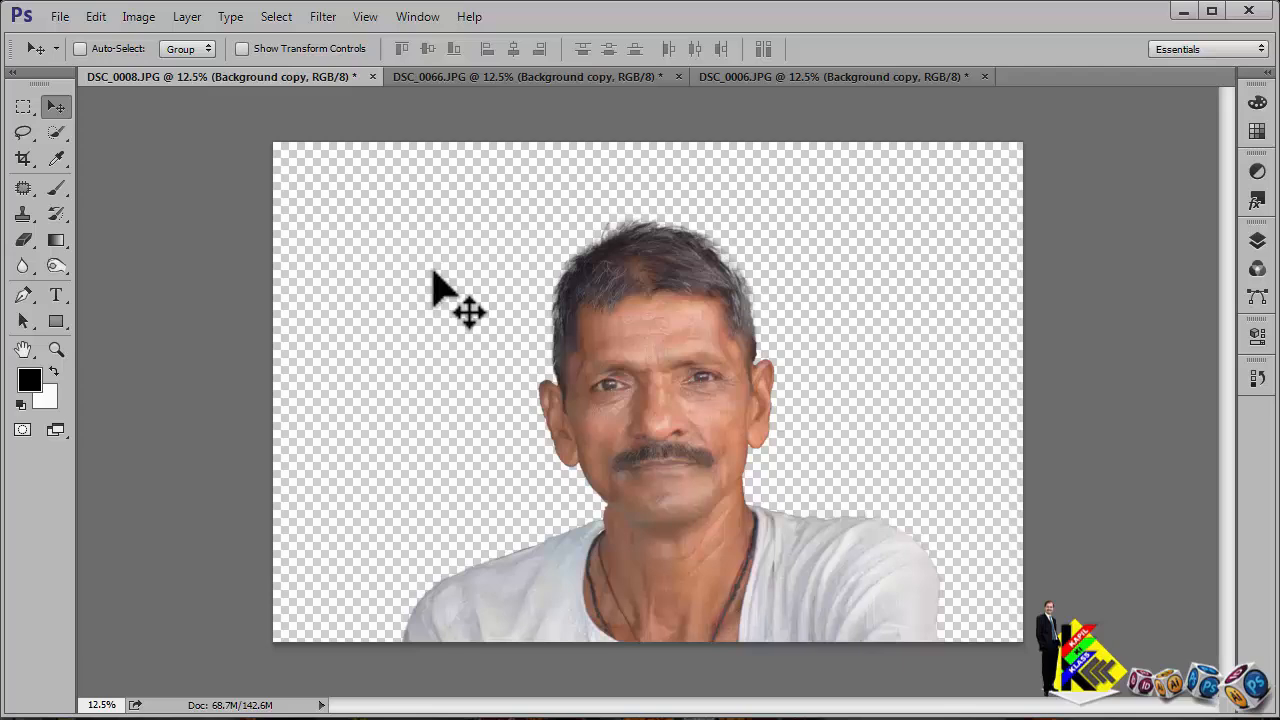
Step: Review the finished cutouts in DSC_0066.JPG, DSC_0006.JPG and DSC_0008.JPG
left_click(527, 76)
left_click(809, 78)
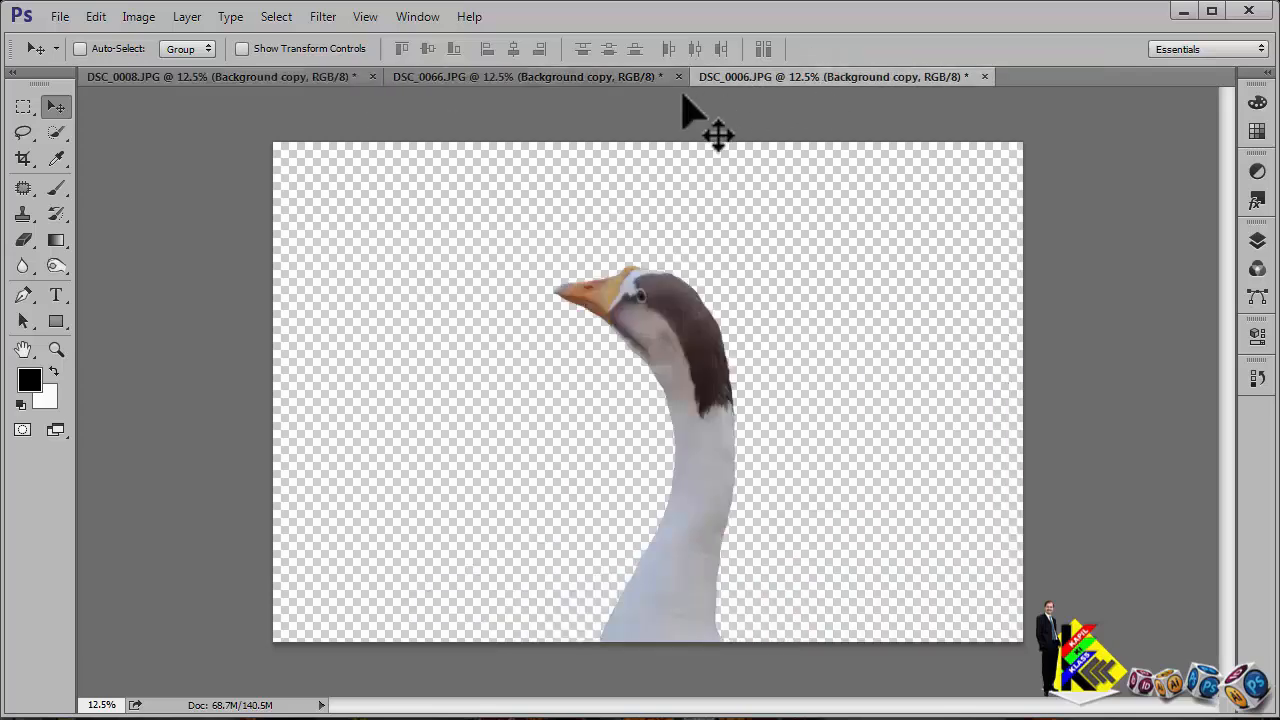
left_click(220, 76)
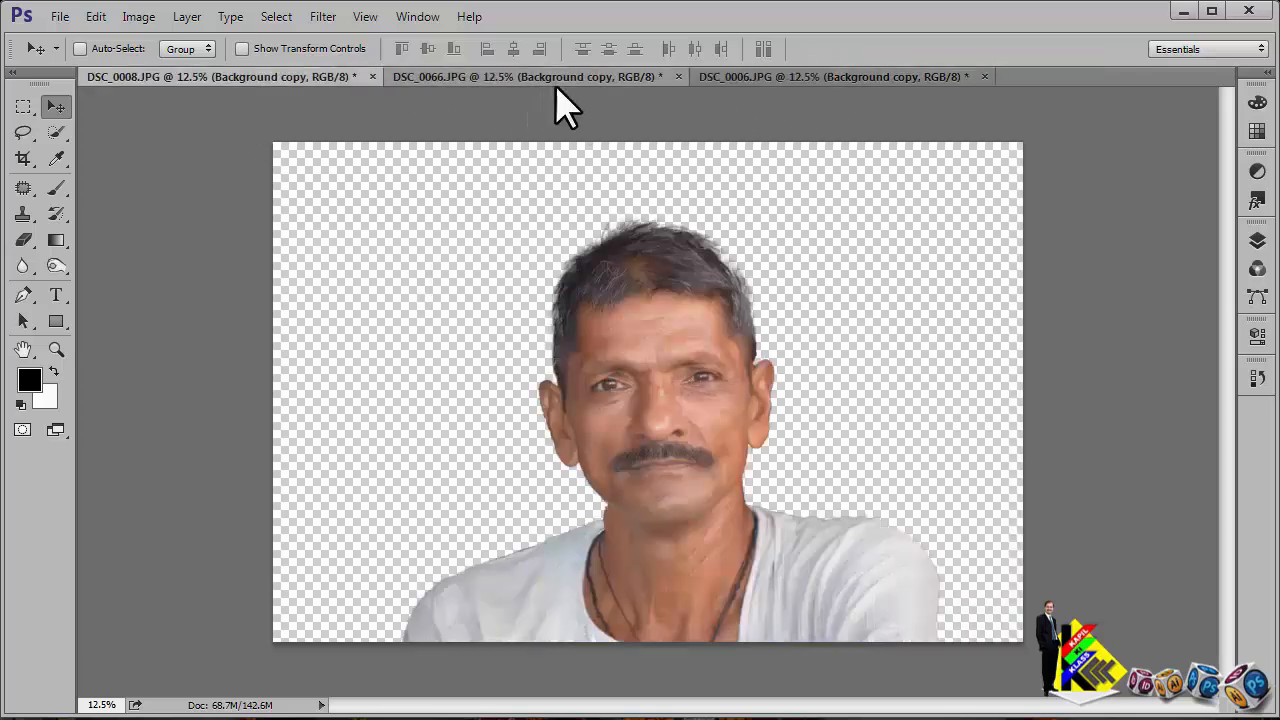